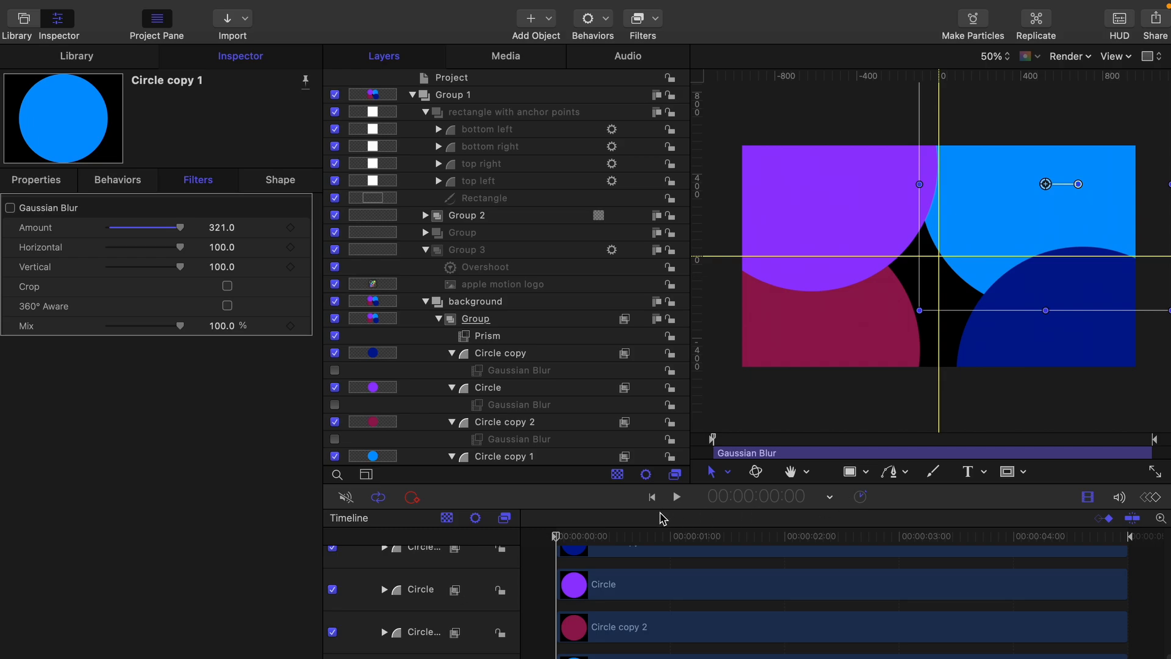
# Step: Enable Gaussian Blur on the dark blue, purple, Circle copy 2 and light blue circles
pyautogui.moveTo(595, 549); pyautogui.dragTo(541, 518)
pyautogui.click(335, 370)
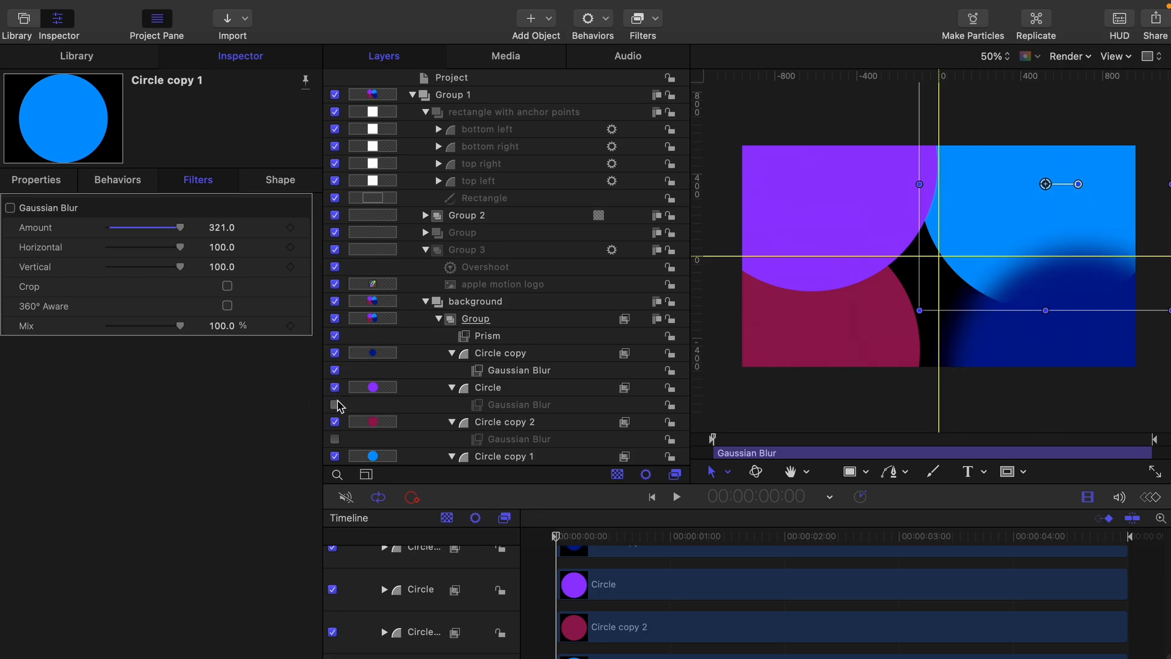
pyautogui.click(335, 404)
pyautogui.click(334, 440)
pyautogui.scroll(-2, 342, 439)
pyautogui.click(352, 443)
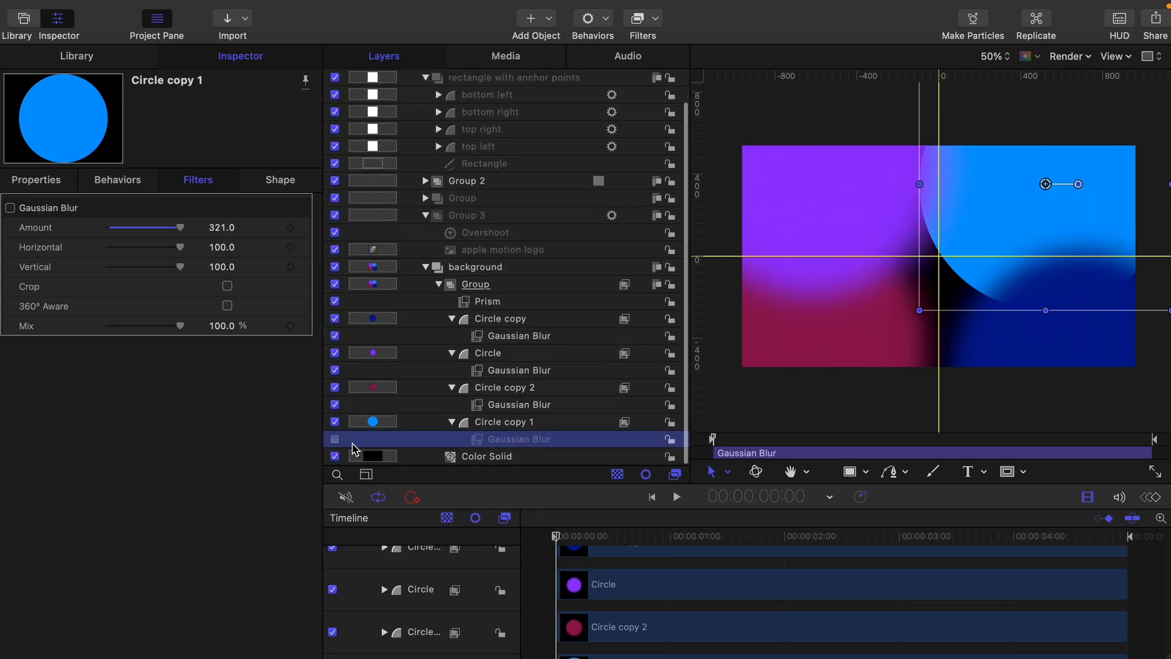
pyautogui.click(335, 439)
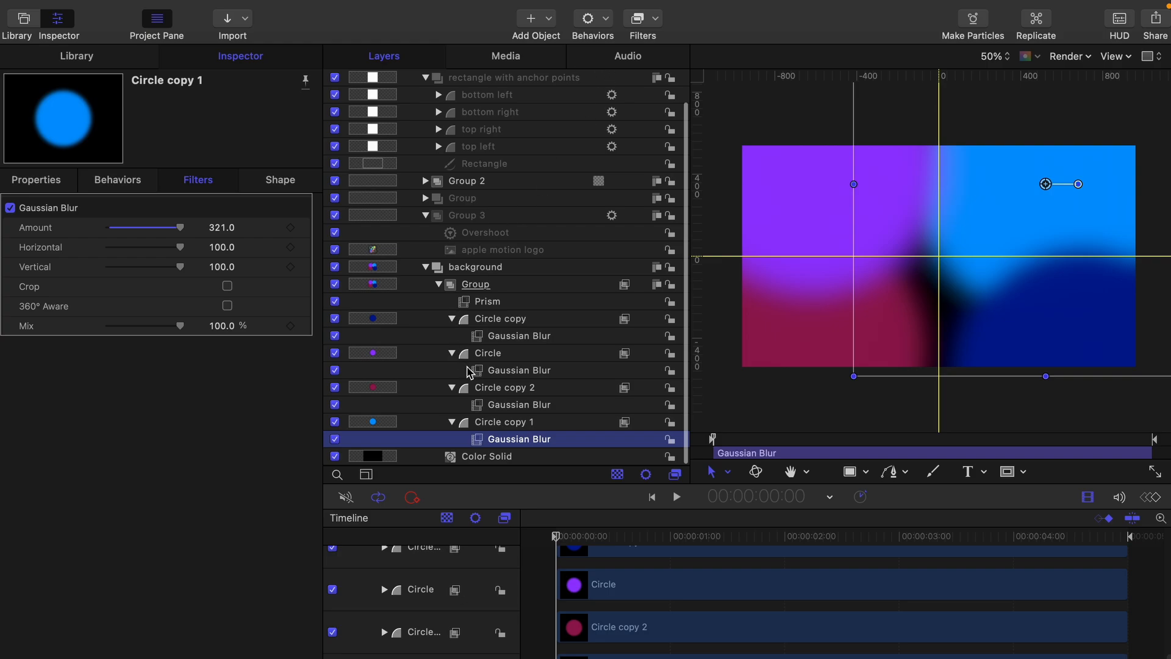
pyautogui.scroll(2, 475, 363)
# Step: Switch off the circle group's Prism filter and preview the blurred gradient through the animation's end
pyautogui.click(485, 335)
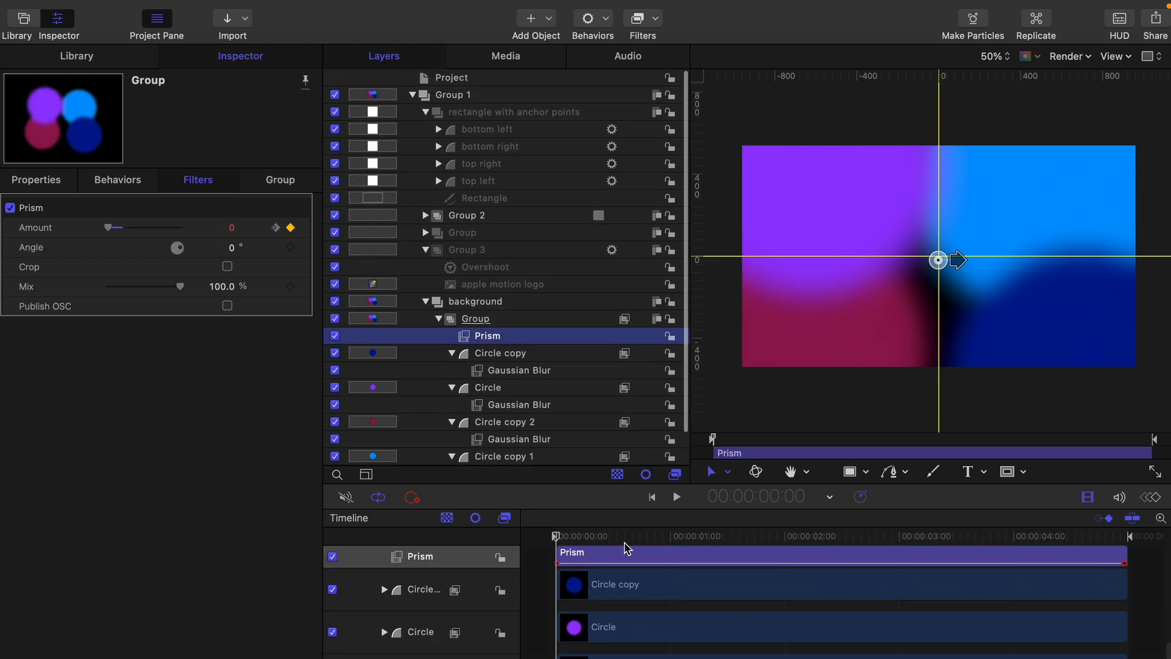
pyautogui.moveTo(580, 535); pyautogui.dragTo(553, 533)
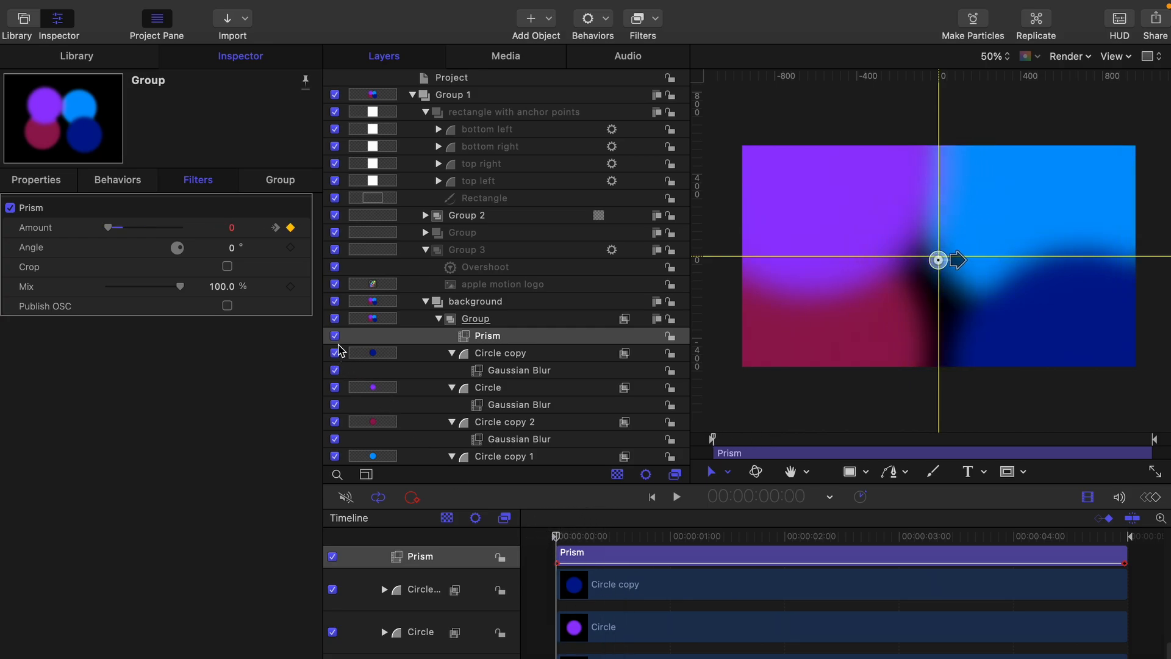
pyautogui.click(334, 335)
pyautogui.moveTo(1029, 552); pyautogui.dragTo(556, 552)
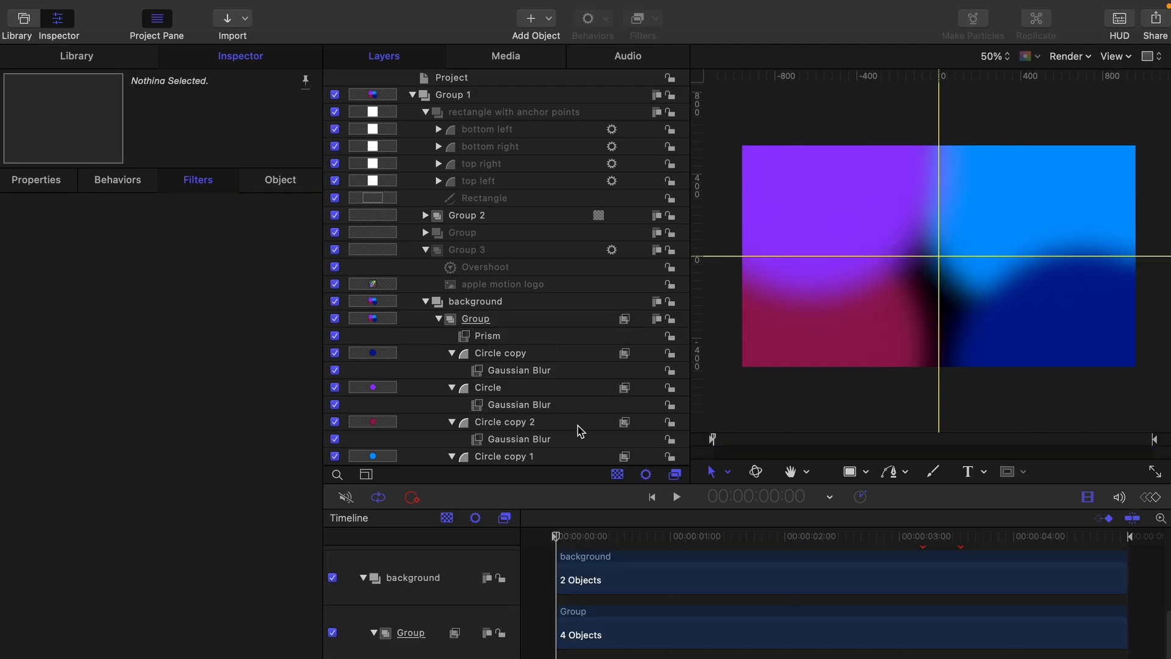
# Step: At about 2:19, select Group 2's Circle Mask on the Everything title
pyautogui.moveTo(580, 536); pyautogui.dragTo(870, 543)
pyautogui.moveTo(869, 542); pyautogui.dragTo(859, 546)
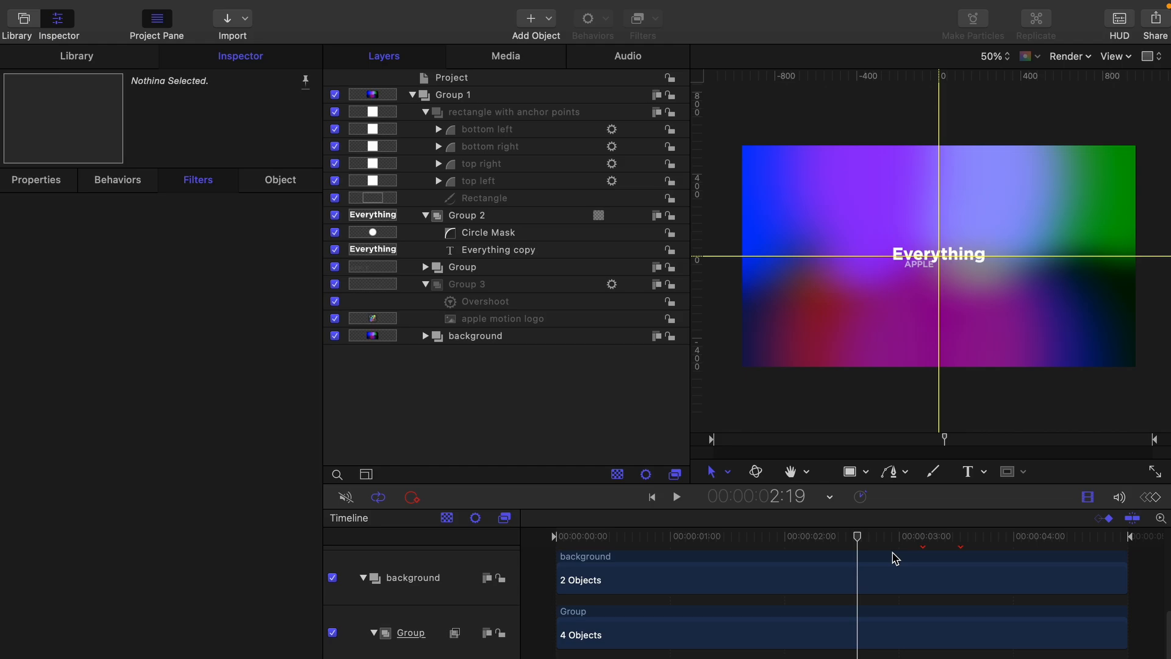
pyautogui.click(503, 233)
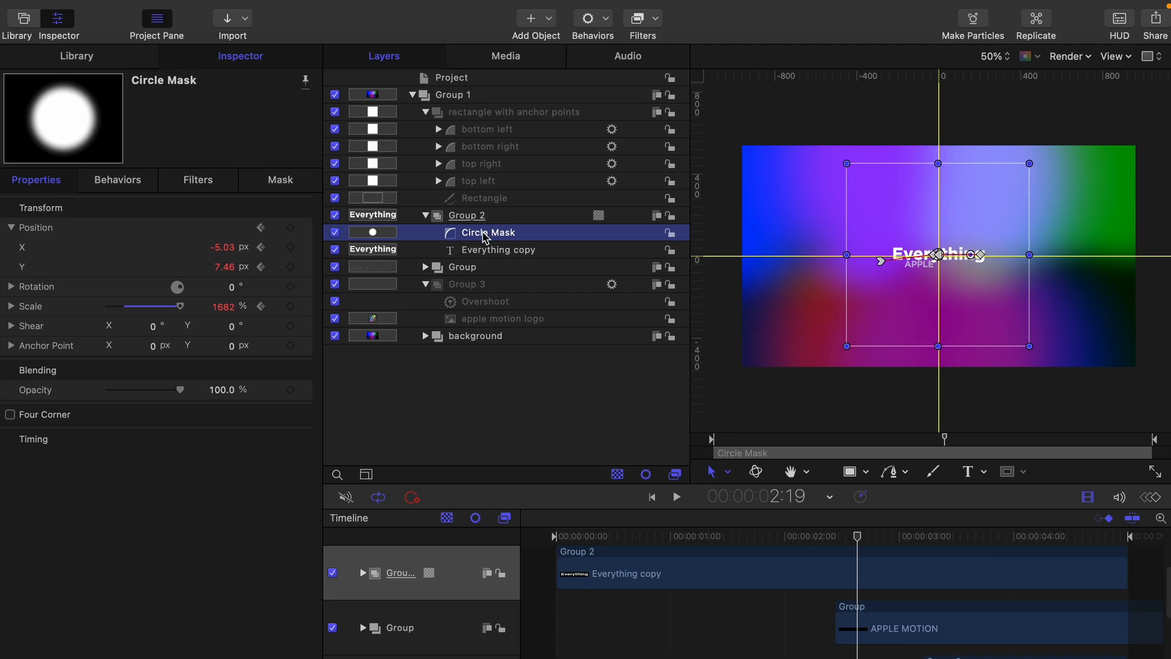
# Step: View the Circle Mask's radius 20.16 and feather 17 in the Mask tab, and scrub to watch the reveal
pyautogui.click(280, 179)
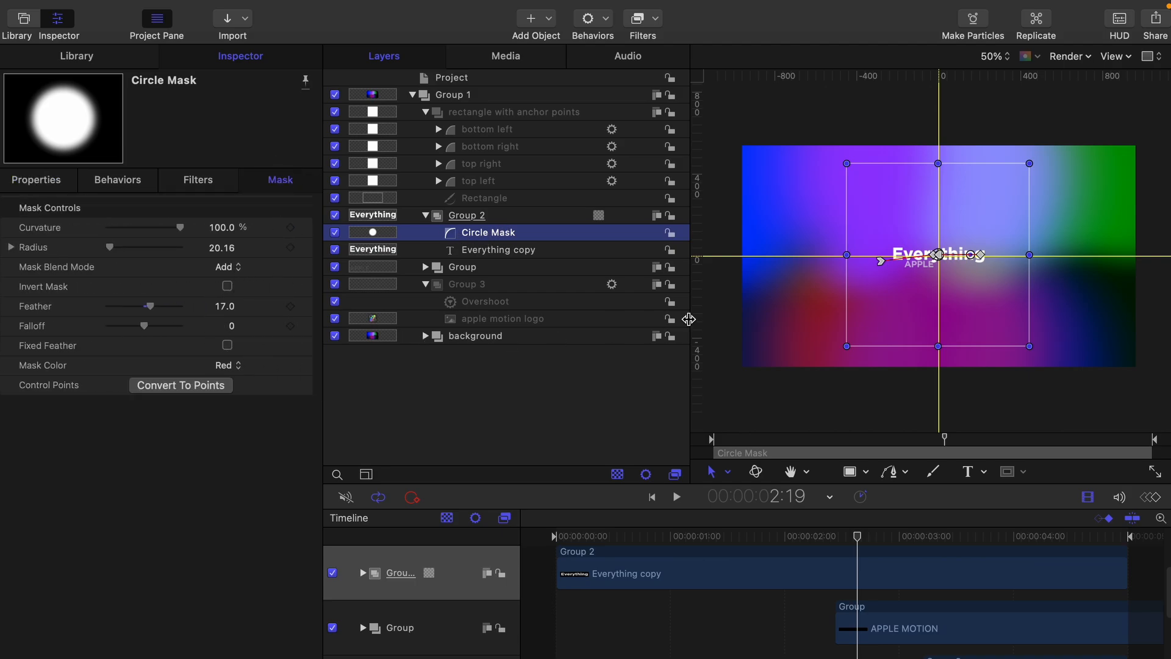
pyautogui.moveTo(842, 536); pyautogui.dragTo(876, 524)
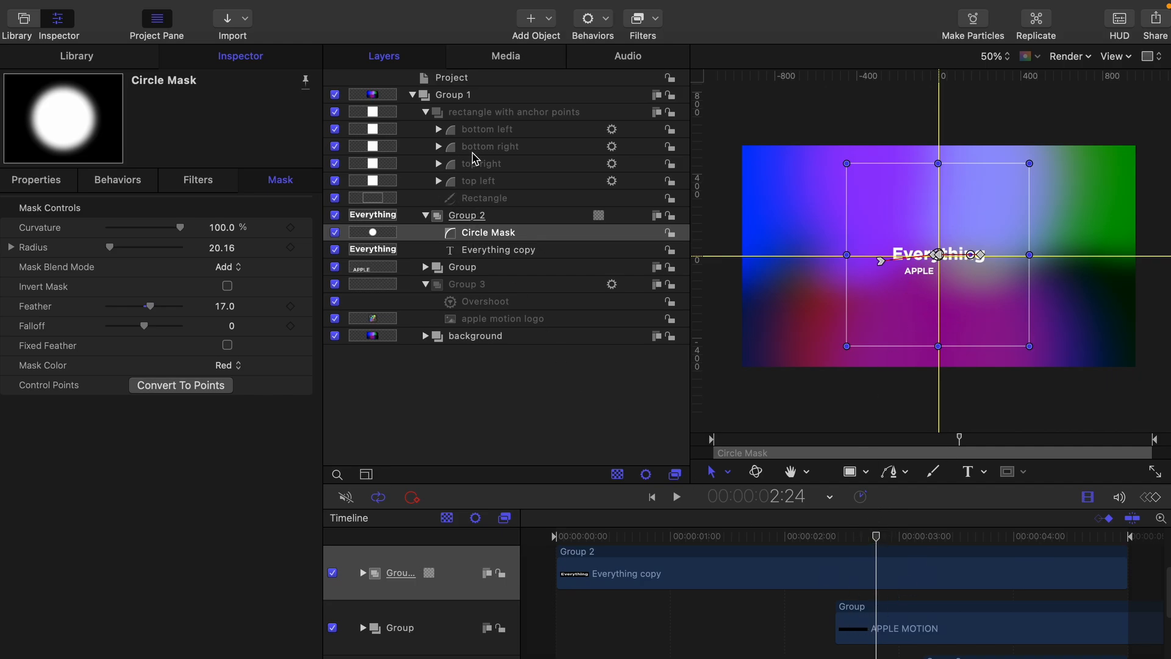
# Step: Select the APPLE MOTION text and inspect its Fade Words In behavior while scrubbing
pyautogui.click(425, 267)
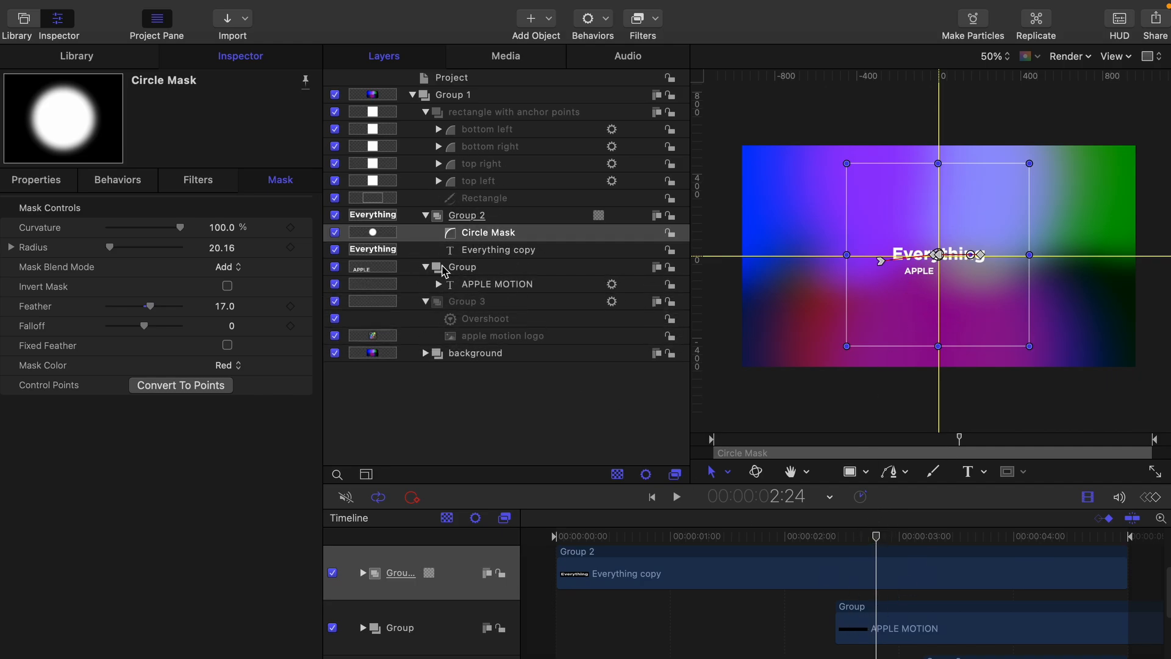
pyautogui.click(485, 284)
pyautogui.click(438, 284)
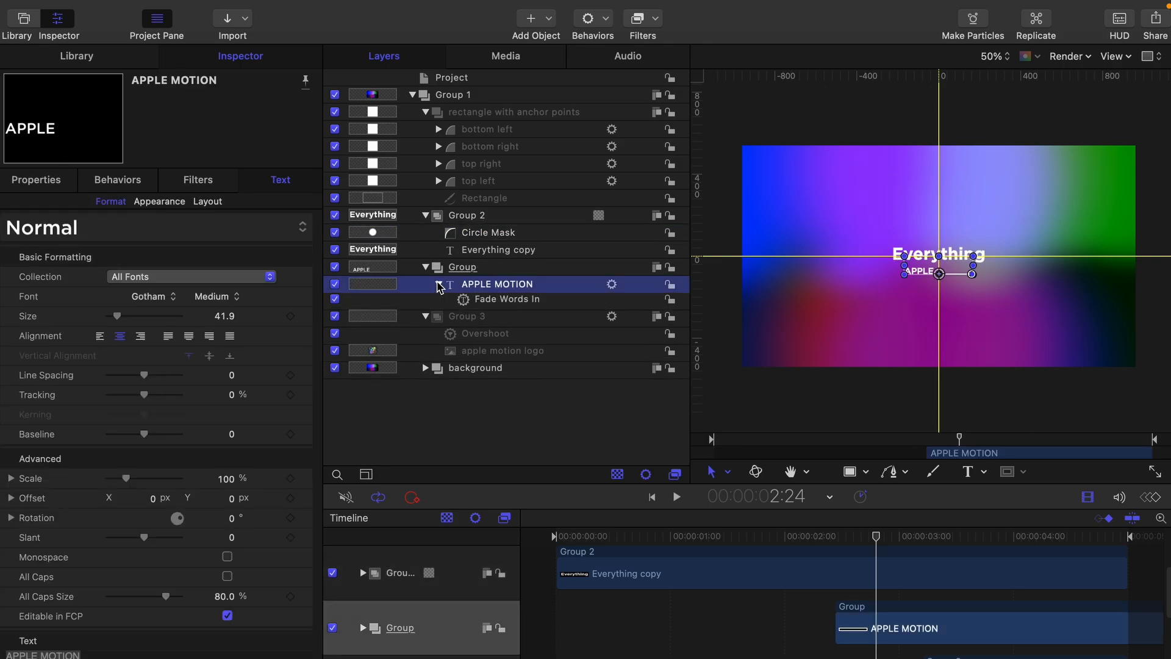
pyautogui.click(512, 301)
pyautogui.scroll(-2, 842, 589)
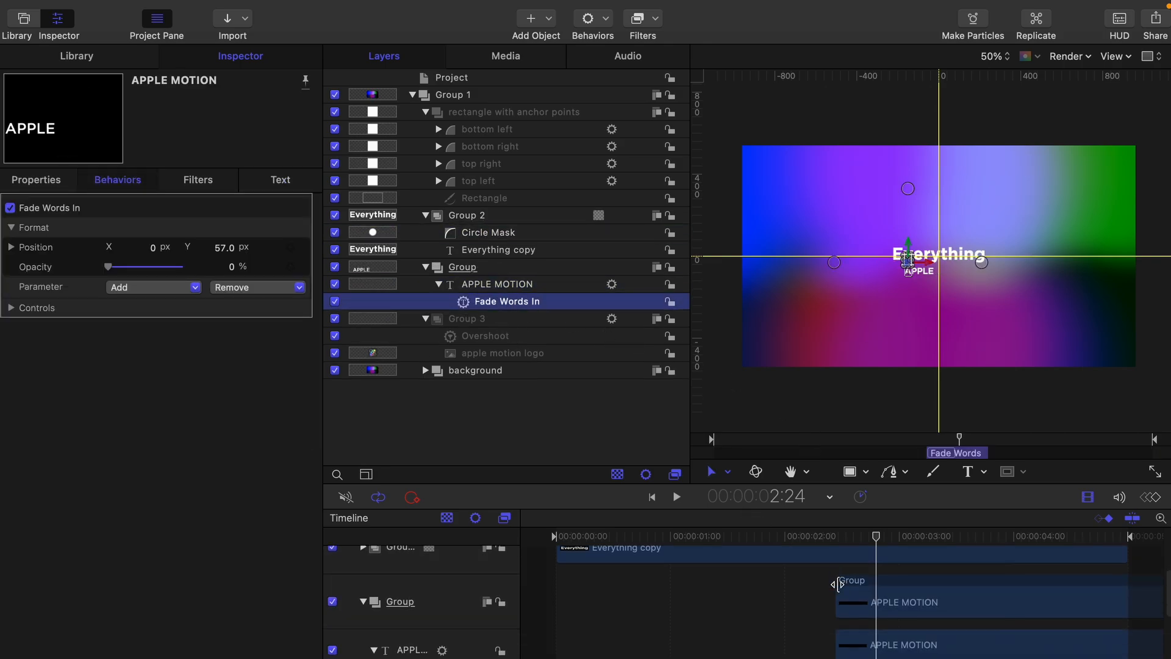
pyautogui.moveTo(877, 537)
pyautogui.mouseDown()
pyautogui.moveTo(855, 540)
pyautogui.moveTo(933, 540)
pyautogui.moveTo(873, 543)
pyautogui.mouseUp()
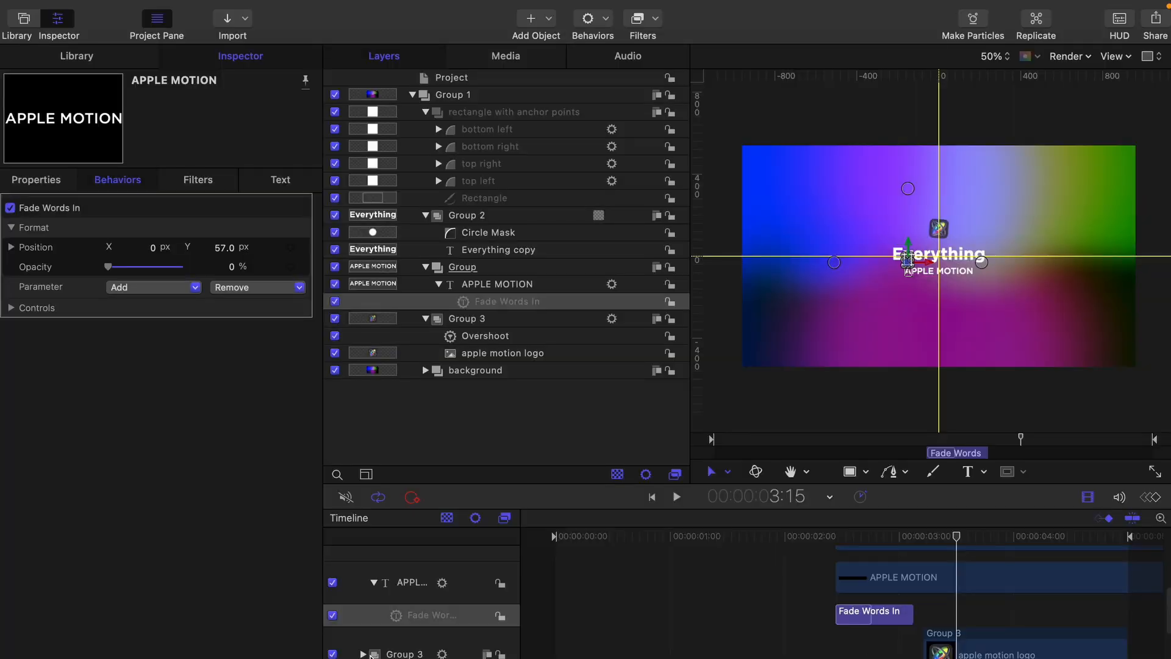
# Step: Expand Group 3 in the Timeline to show its Overshoot and logo tracks
pyautogui.click(364, 654)
pyautogui.scroll(-3, 732, 601)
pyautogui.scroll(1, 745, 605)
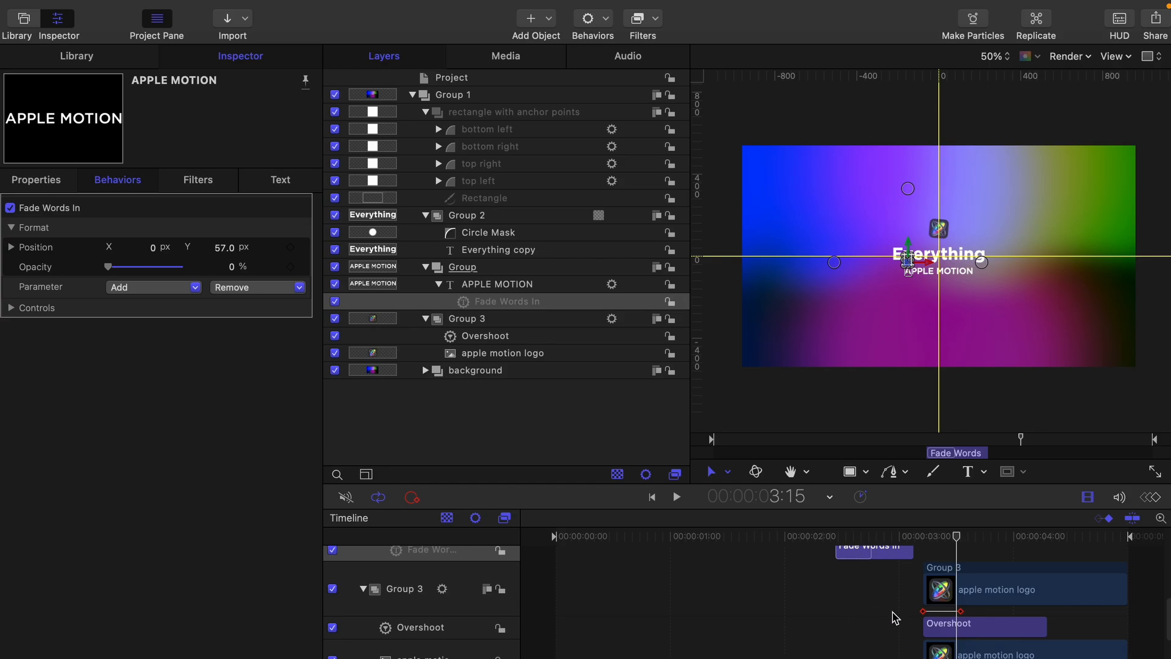
# Step: Inspect Group 3's Overshoot, checking its Position.Y keyframes from -111.5 px while scrubbing the logo pop-in
pyautogui.click(939, 618)
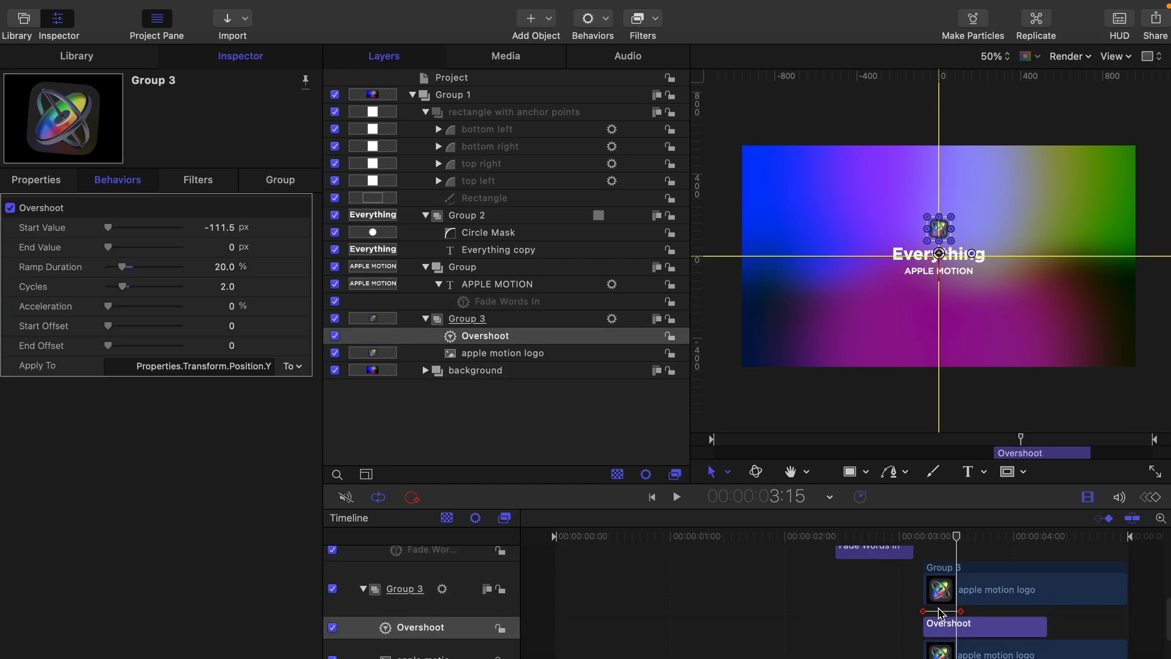
pyautogui.click(929, 536)
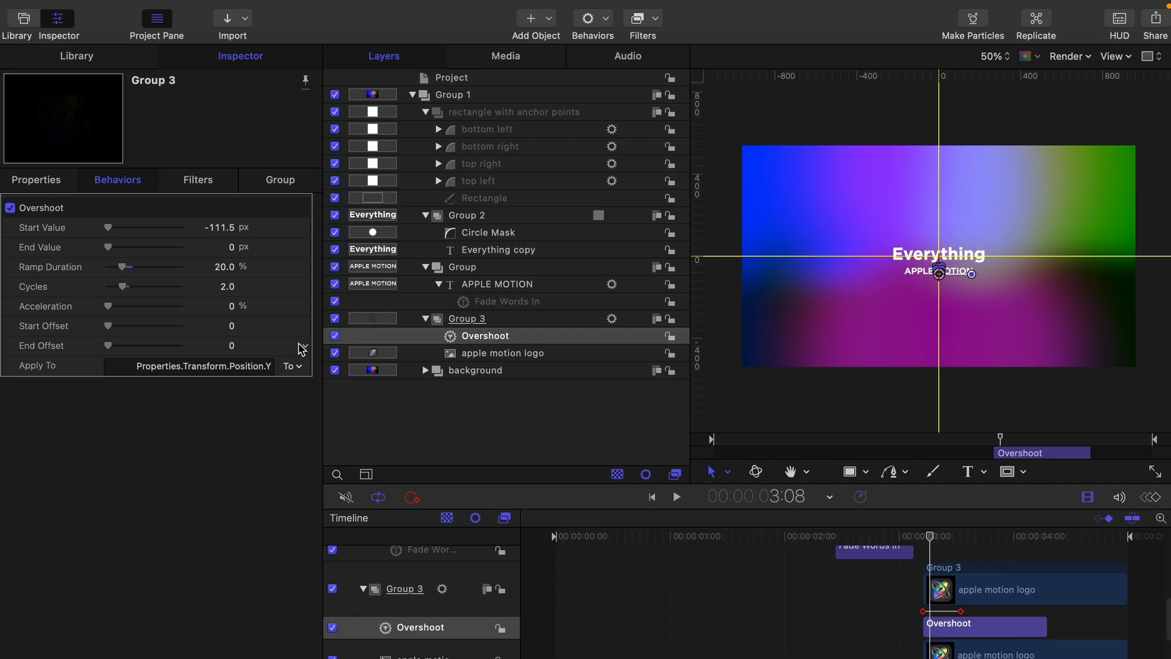
pyautogui.click(48, 181)
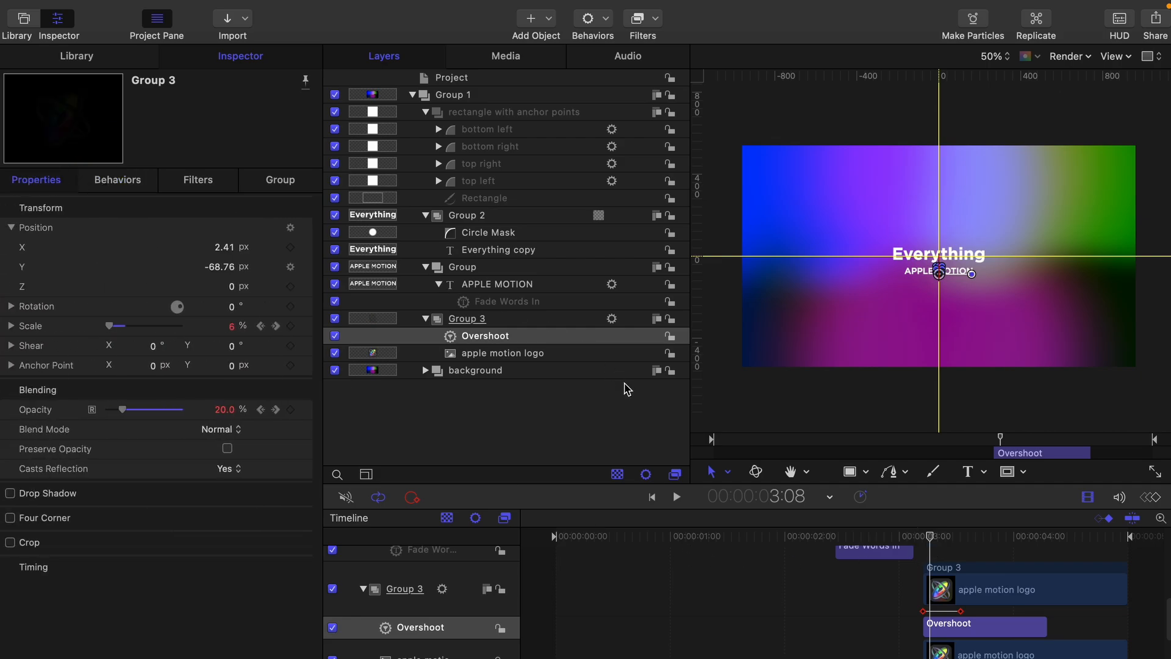
pyautogui.moveTo(930, 536)
pyautogui.mouseDown()
pyautogui.moveTo(976, 545)
pyautogui.moveTo(926, 543)
pyautogui.mouseUp()
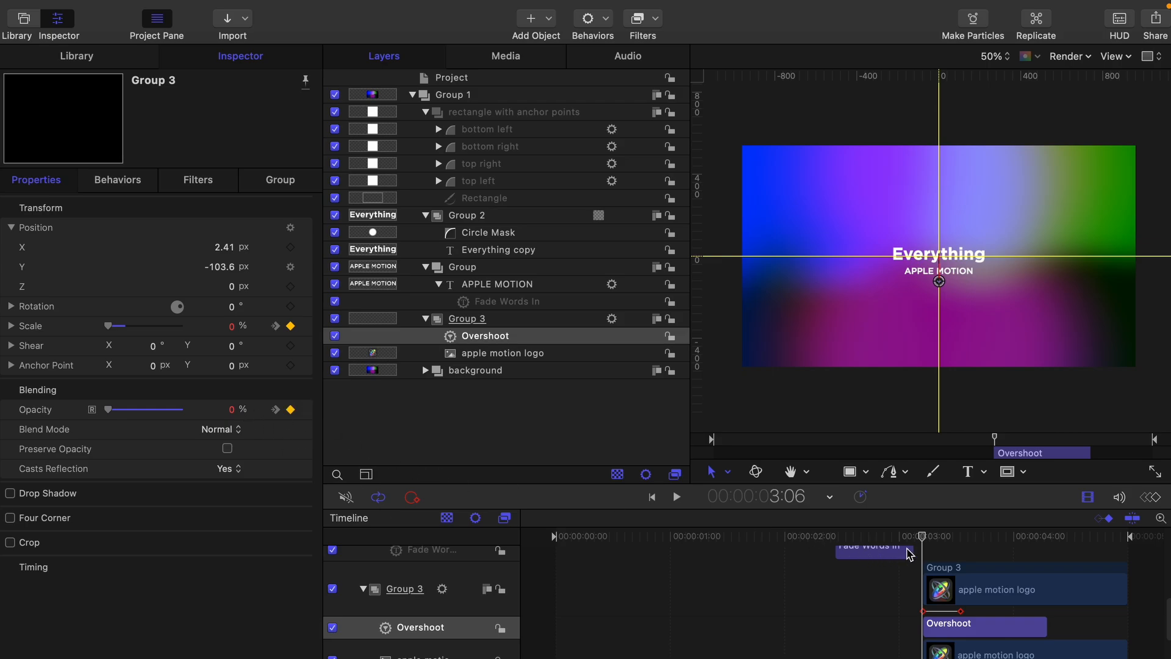
pyautogui.moveTo(926, 542); pyautogui.dragTo(962, 545)
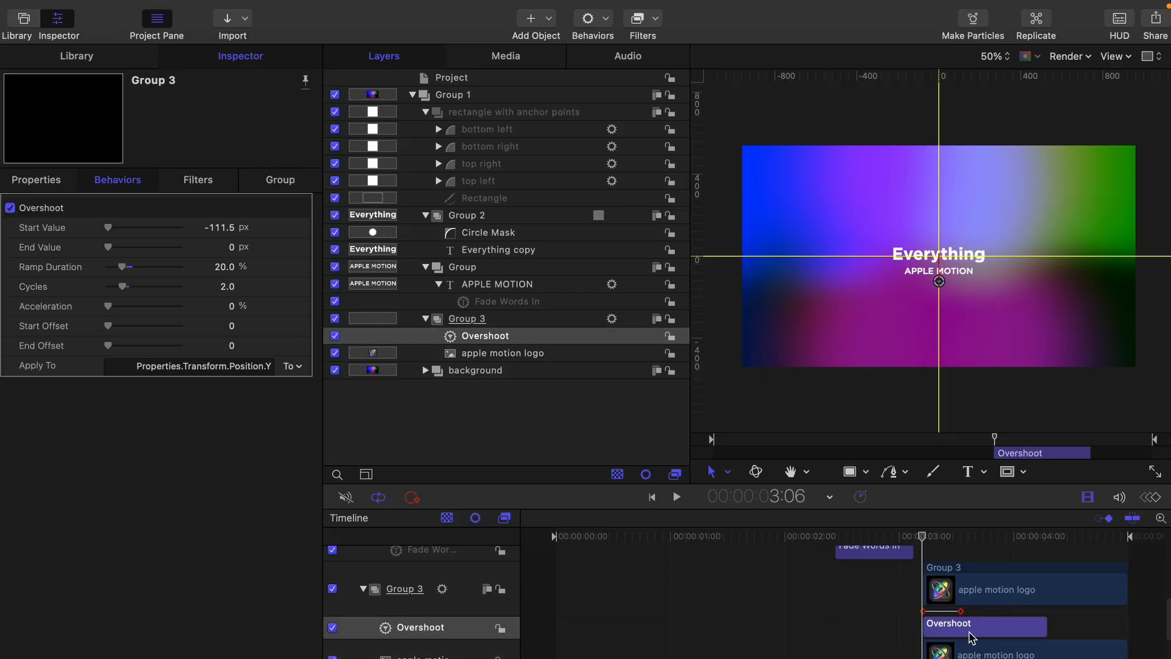
pyautogui.moveTo(927, 541); pyautogui.dragTo(1029, 573)
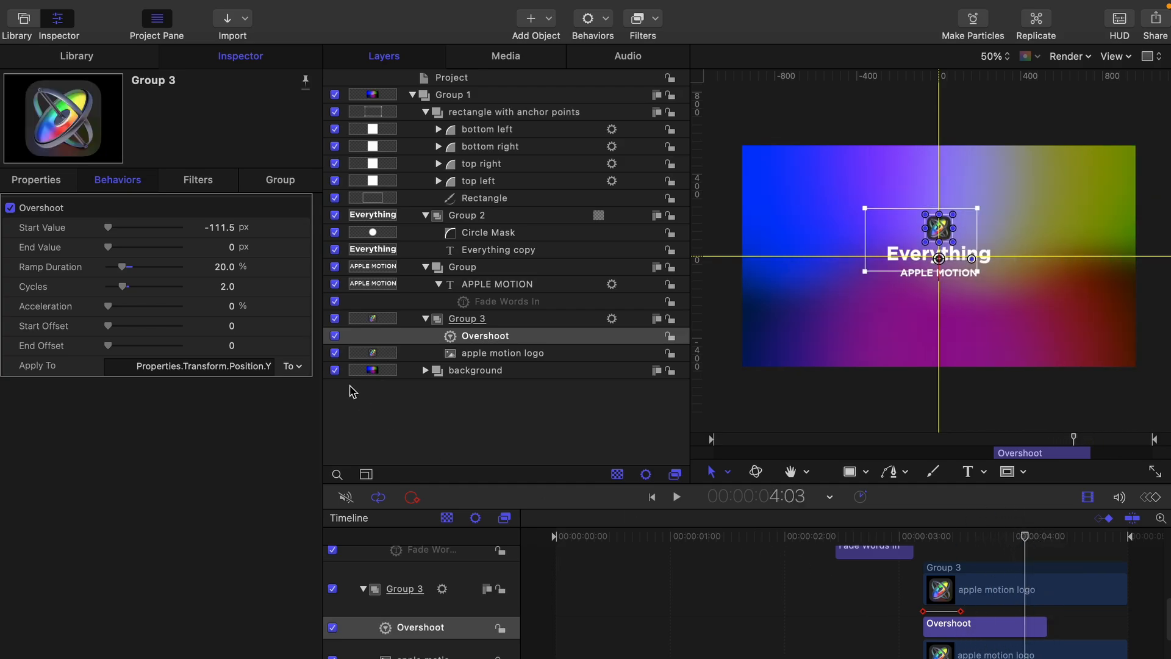
# Step: Check the logo's Scale animation menu, then select Group 2 to show Y 18.91 px, 100% scale
pyautogui.click(47, 181)
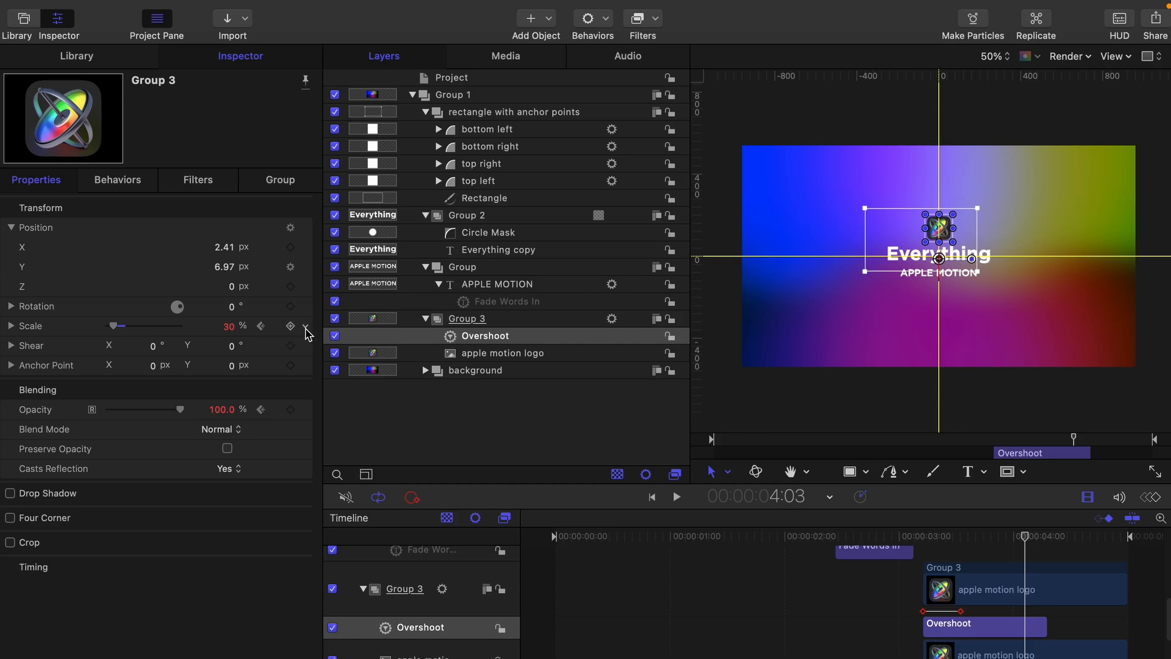
pyautogui.click(306, 328)
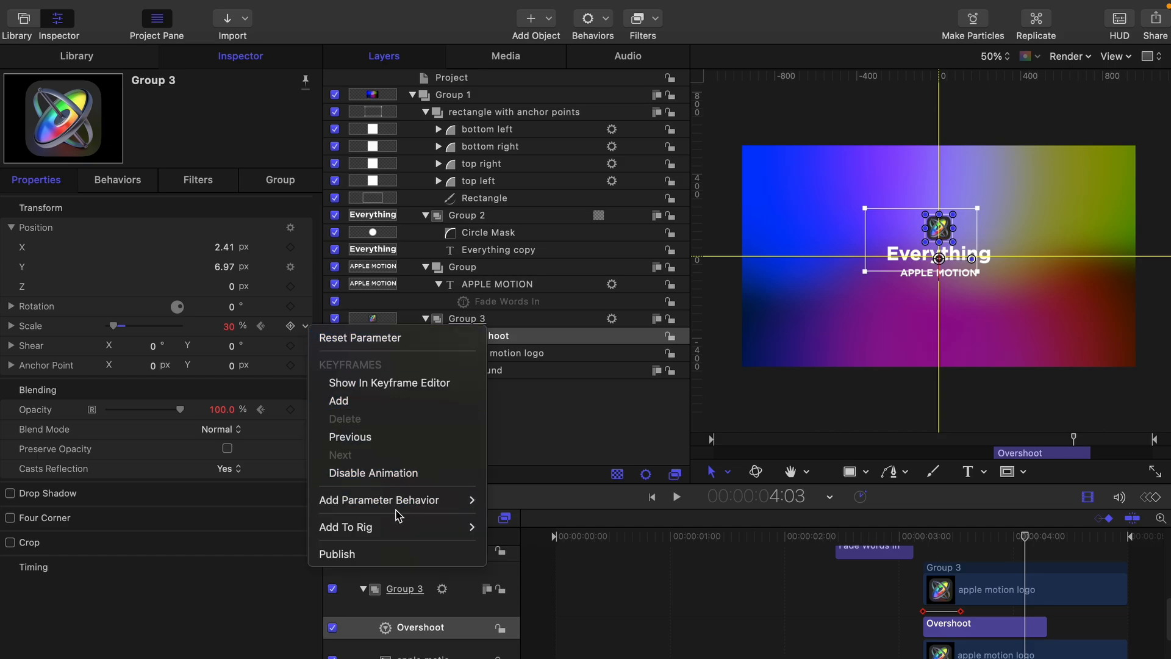
pyautogui.moveTo(404, 500)
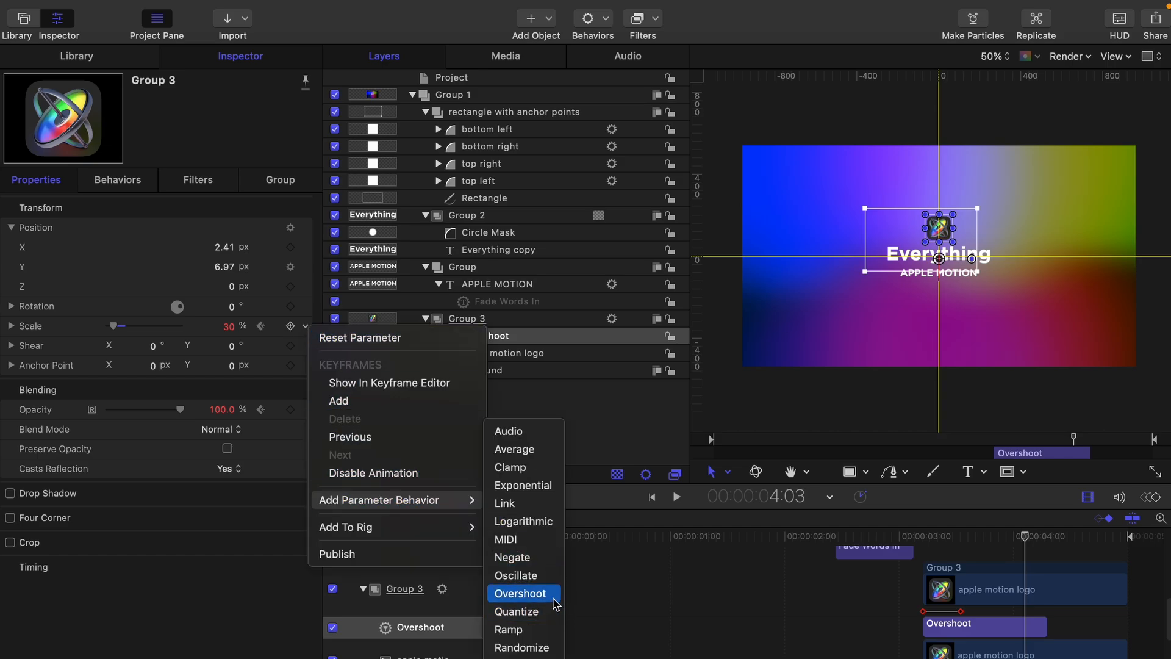
pyautogui.click(616, 593)
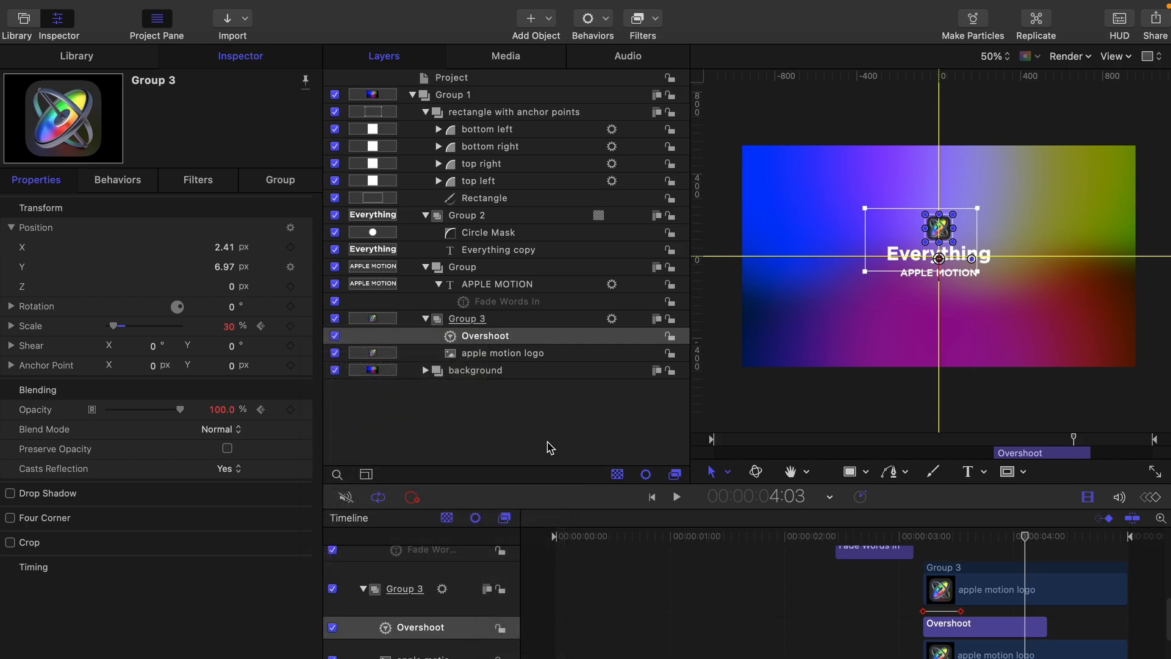
pyautogui.click(528, 418)
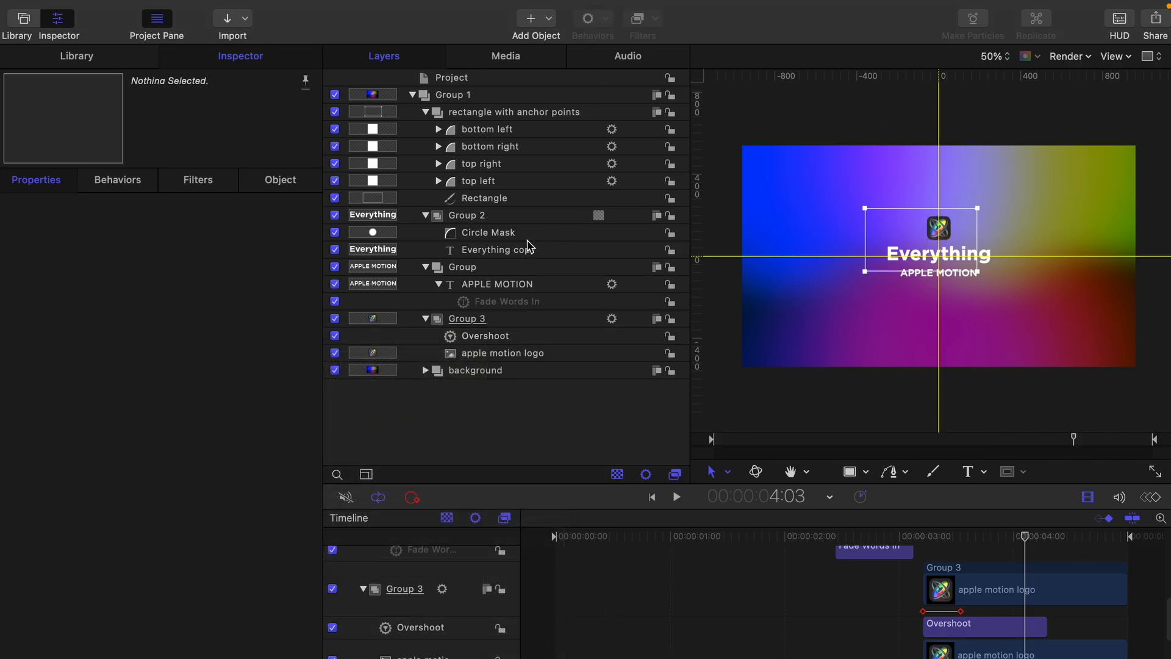
pyautogui.click(493, 217)
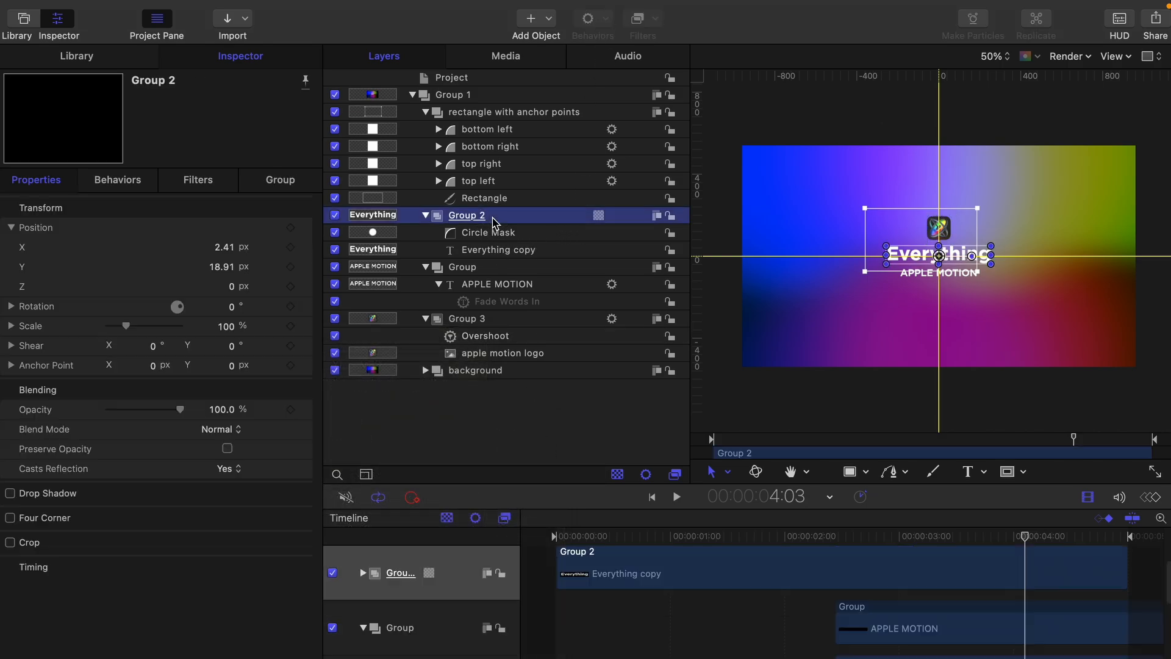
pyautogui.click(603, 52)
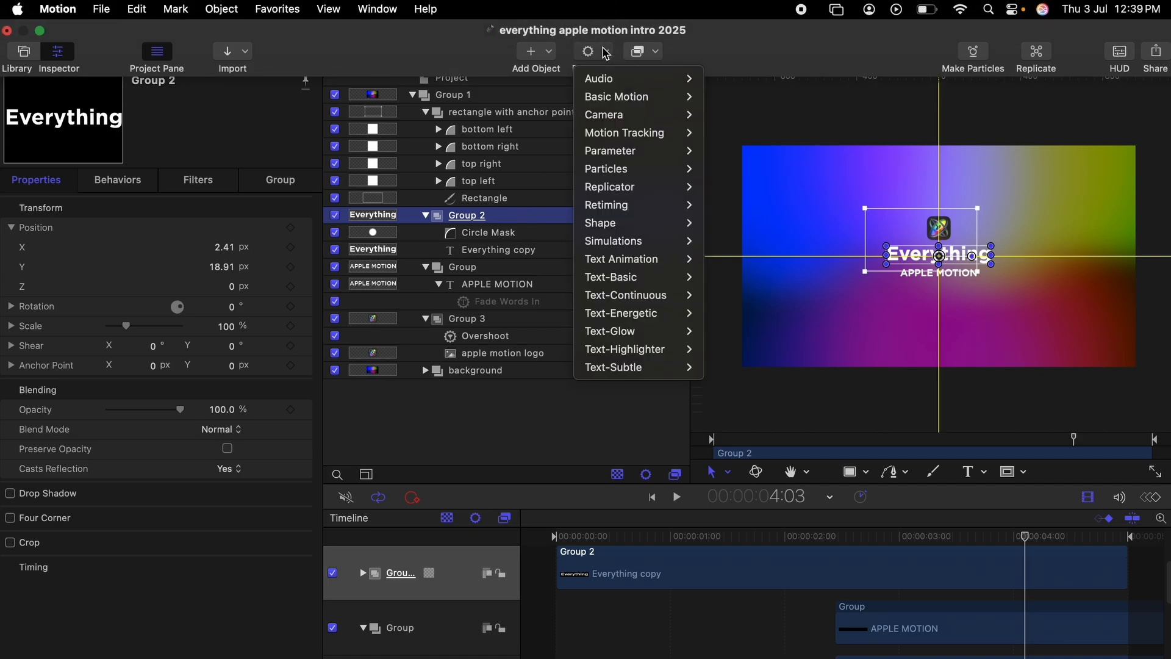
pyautogui.moveTo(653, 152)
pyautogui.press('Escape')
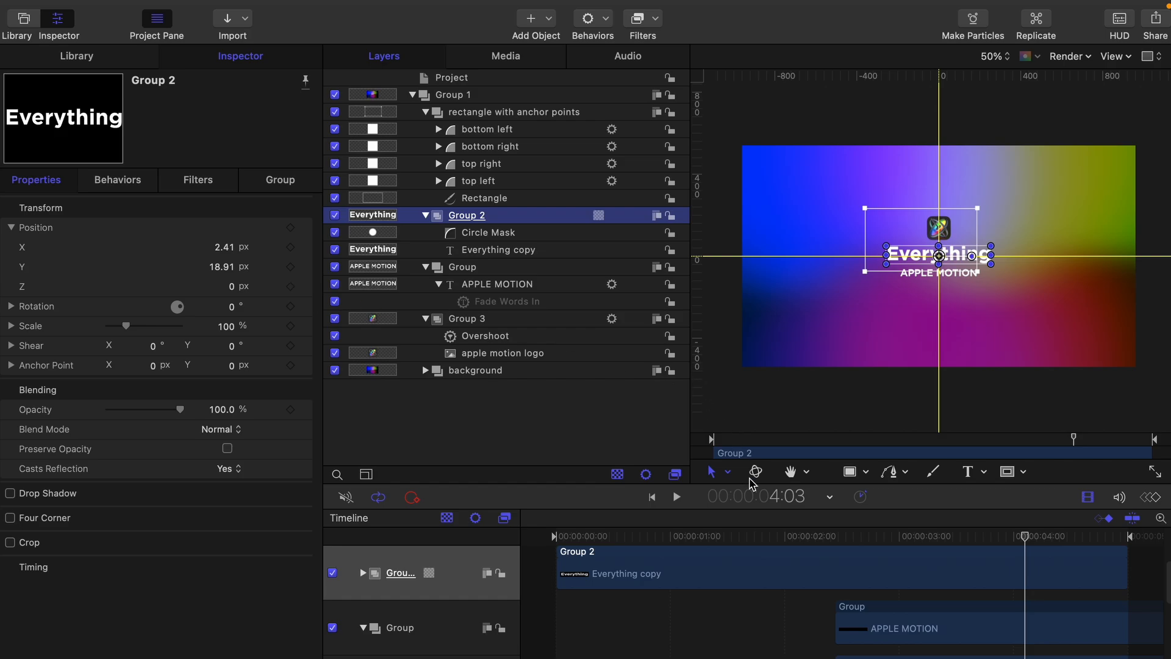
pyautogui.moveTo(869, 546)
pyautogui.mouseDown()
pyautogui.moveTo(831, 540)
pyautogui.moveTo(909, 539)
pyautogui.moveTo(884, 539)
pyautogui.mouseUp()
# Step: Select the apple motion logo layer and scrub from 3:06 to watch its rotation keyframes
pyautogui.scroll(-3, 842, 597)
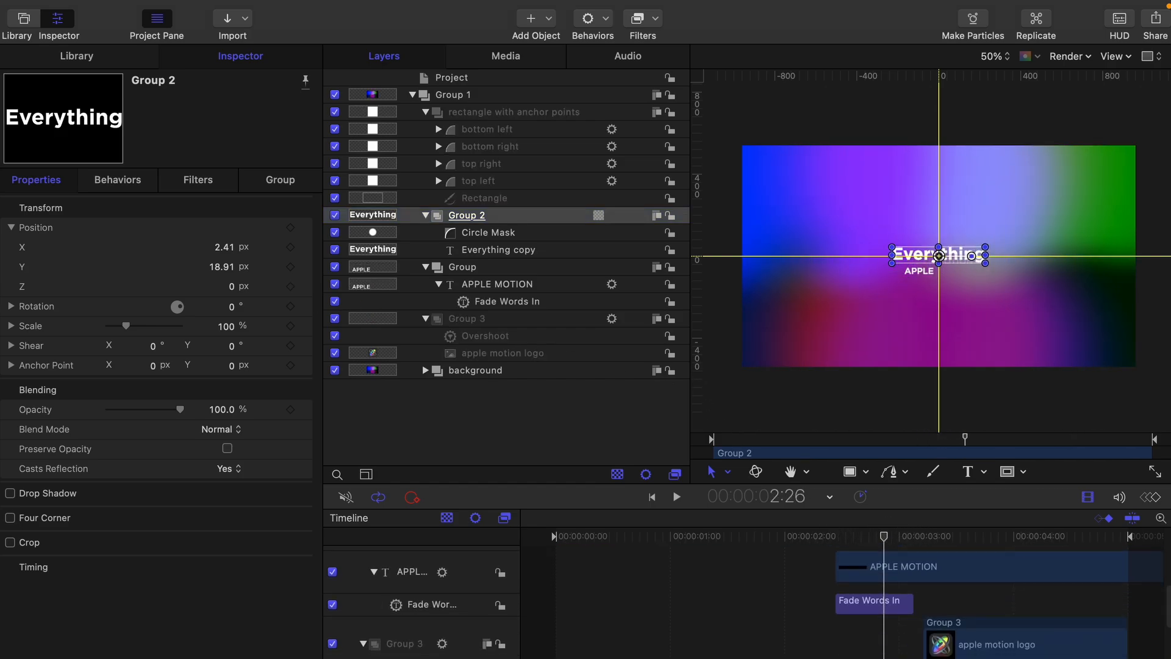
pyautogui.scroll(-2, 947, 653)
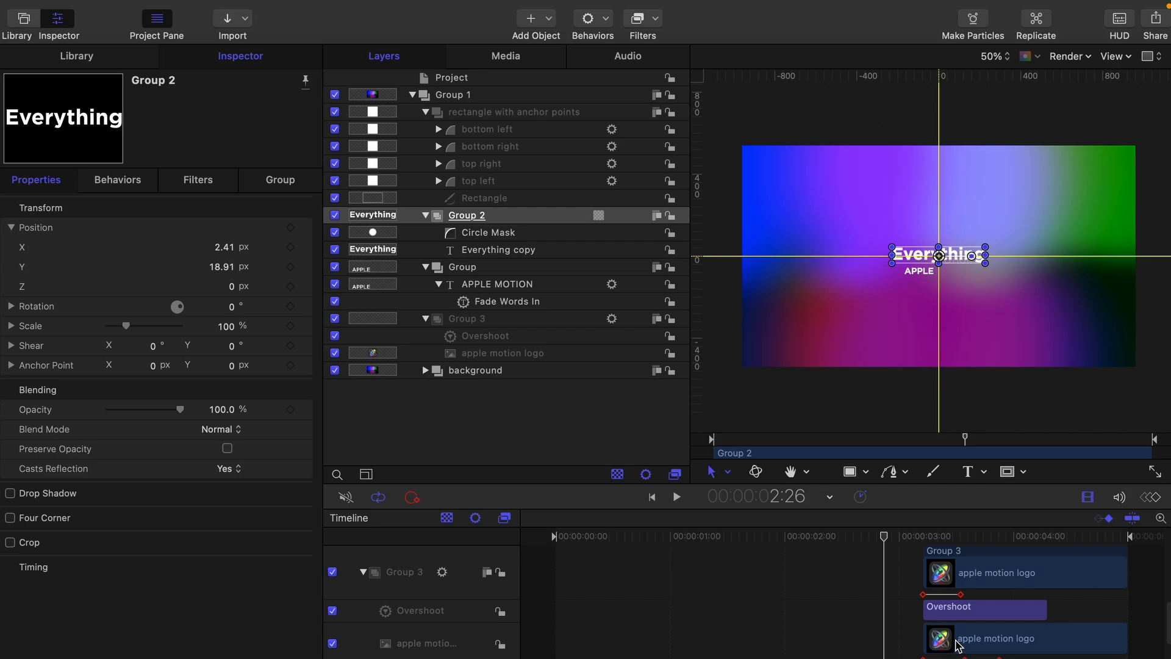
pyautogui.click(957, 640)
pyautogui.click(924, 538)
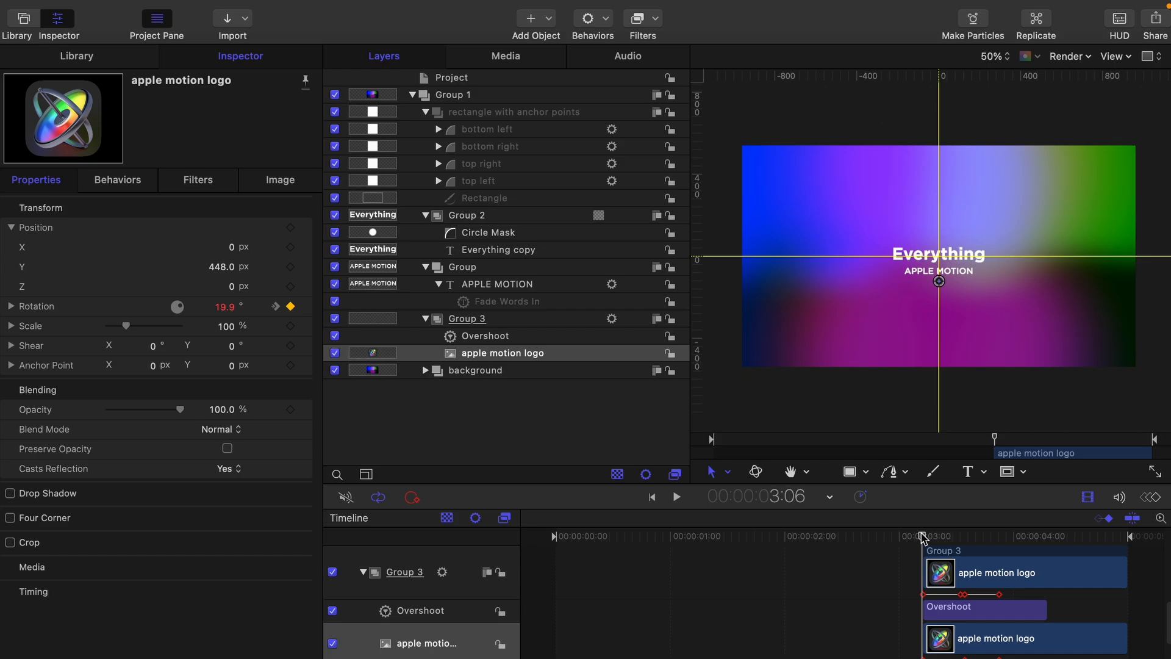
pyautogui.moveTo(927, 542)
pyautogui.mouseDown()
pyautogui.moveTo(1057, 551)
pyautogui.moveTo(915, 544)
pyautogui.moveTo(925, 551)
pyautogui.mouseUp()
# Step: Collapse the APPLE MOTION track and preview the logo rotating from 19.9° to 0° again
pyautogui.scroll(5, 925, 551)
pyautogui.scroll(-2, 926, 550)
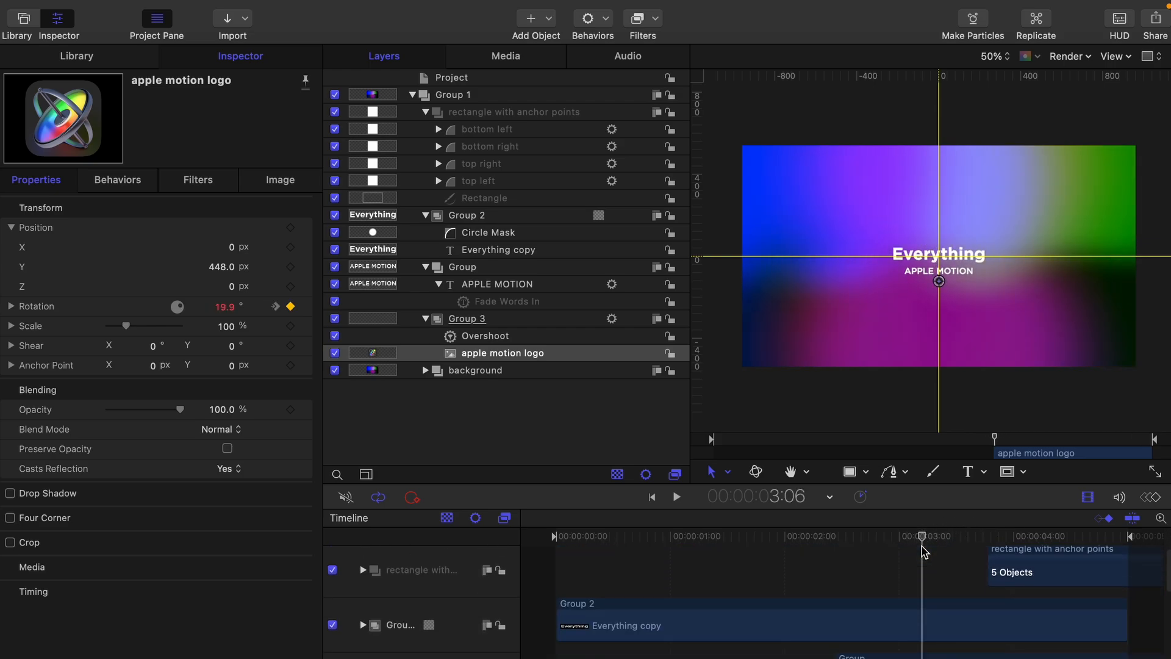
pyautogui.scroll(-3, 902, 543)
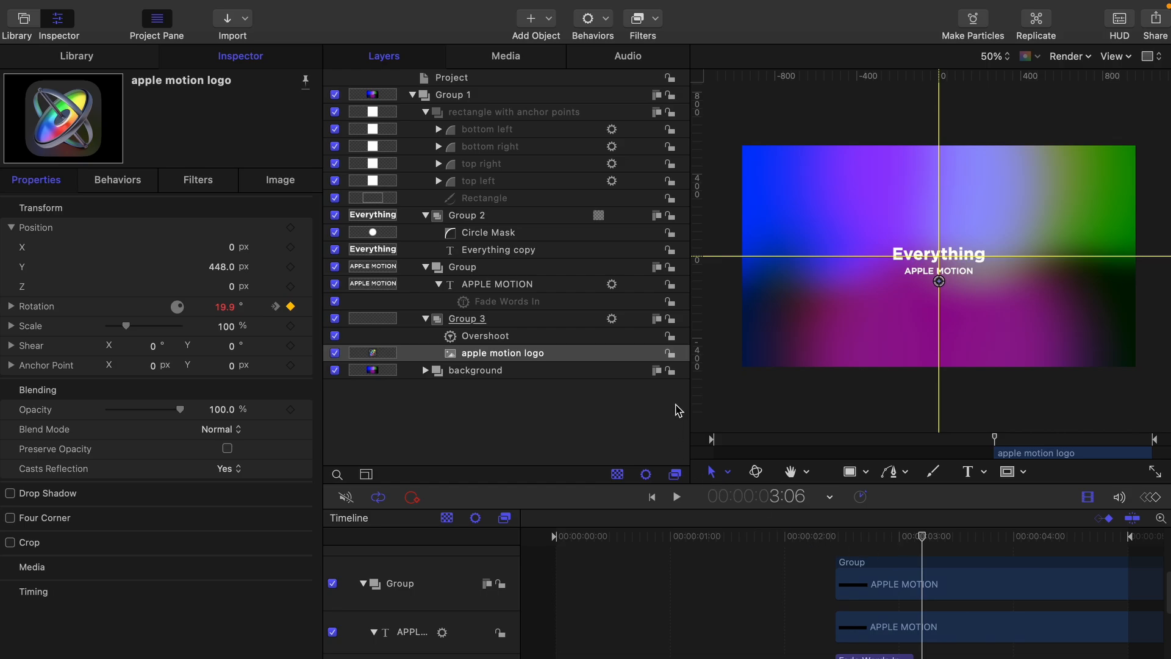
pyautogui.click(375, 632)
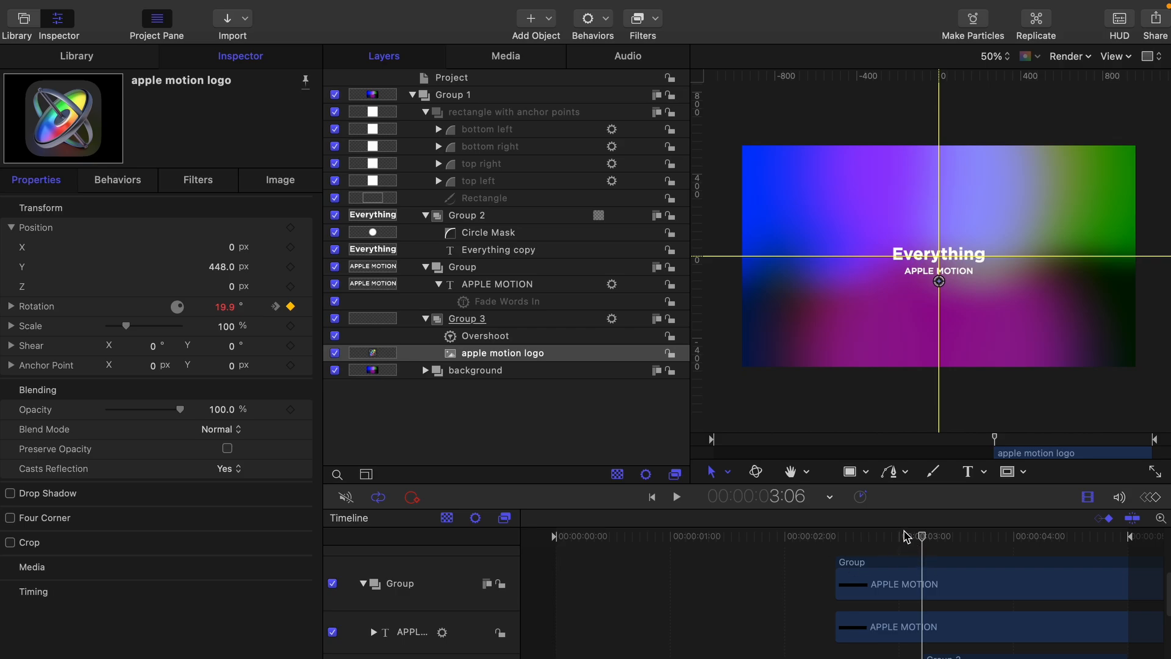
pyautogui.moveTo(908, 535); pyautogui.dragTo(1048, 564)
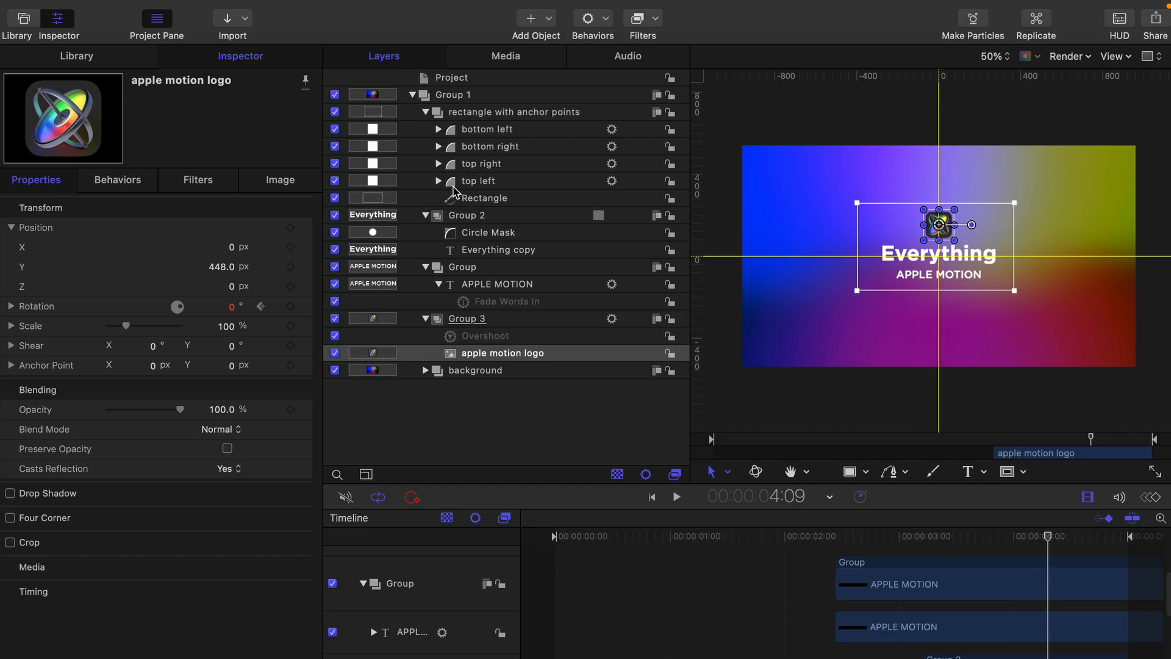
# Step: Inspect top left's Align To copy behavior, pinned to the Rectangle's Upper Left corner
pyautogui.click(438, 180)
pyautogui.click(497, 199)
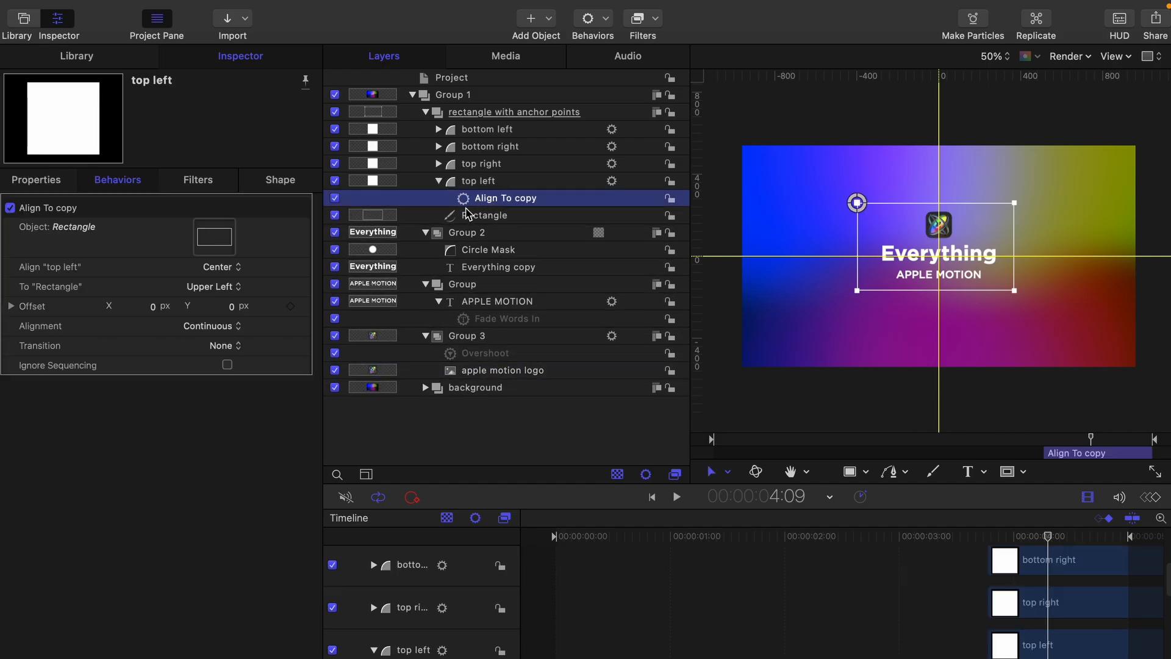
pyautogui.click(449, 216)
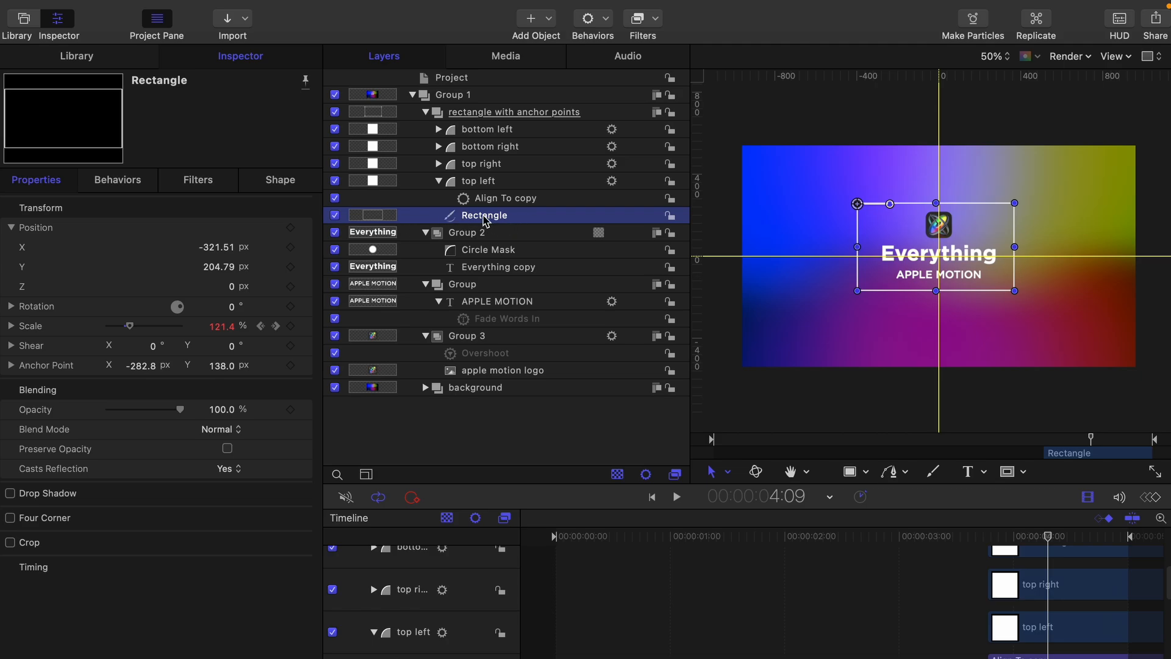
pyautogui.click(499, 200)
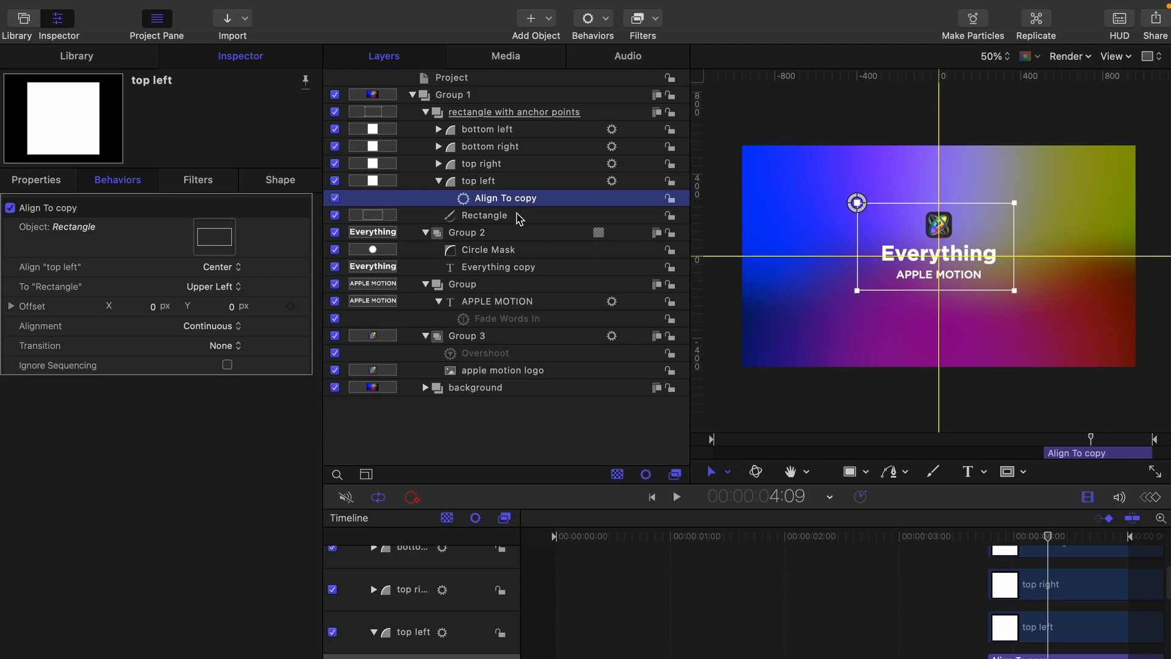
pyautogui.click(440, 181)
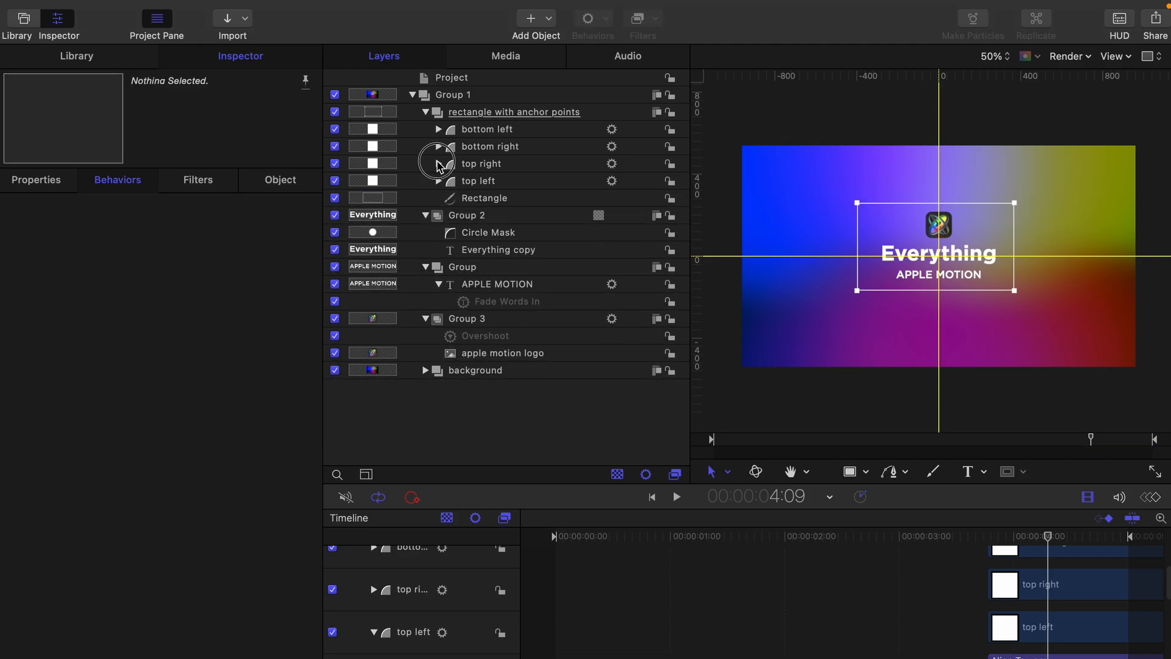
# Step: Inspect the top right shape's Align To copy behavior and its alignment options, leaving them unchanged
pyautogui.click(439, 163)
pyautogui.click(511, 169)
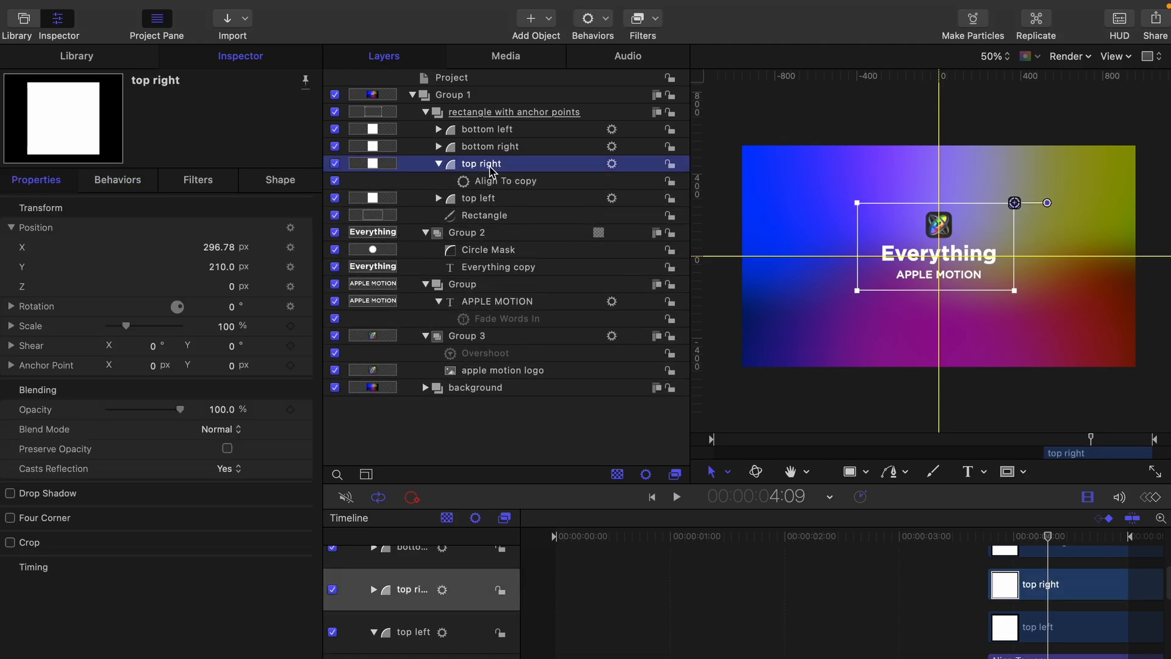
pyautogui.click(501, 184)
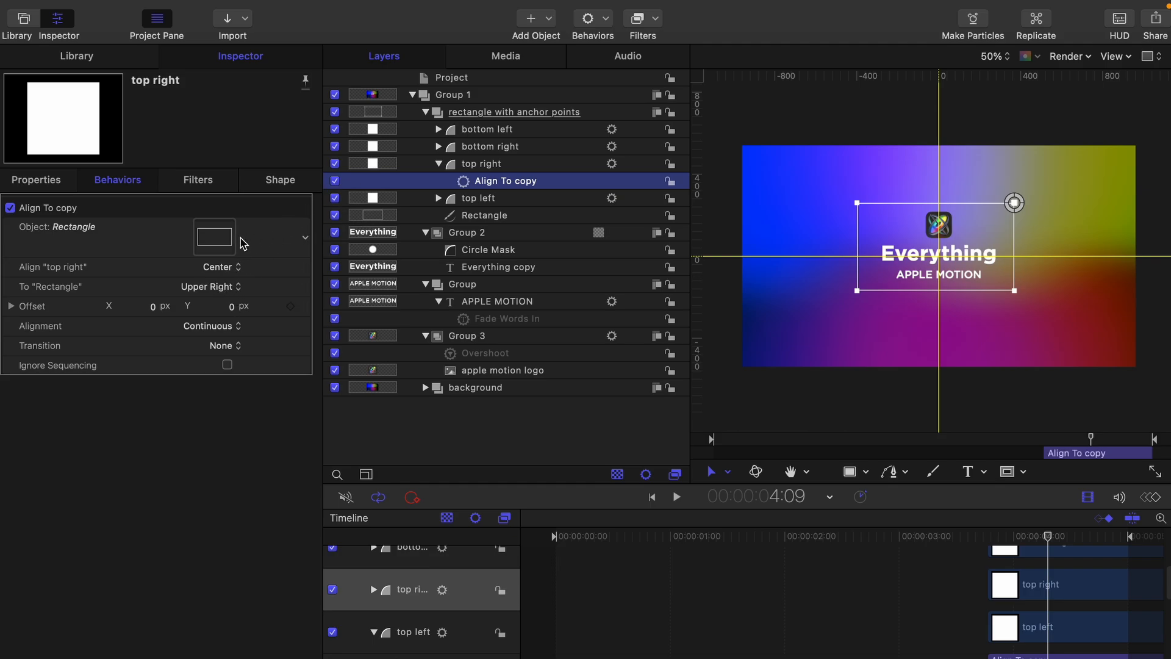
pyautogui.click(233, 269)
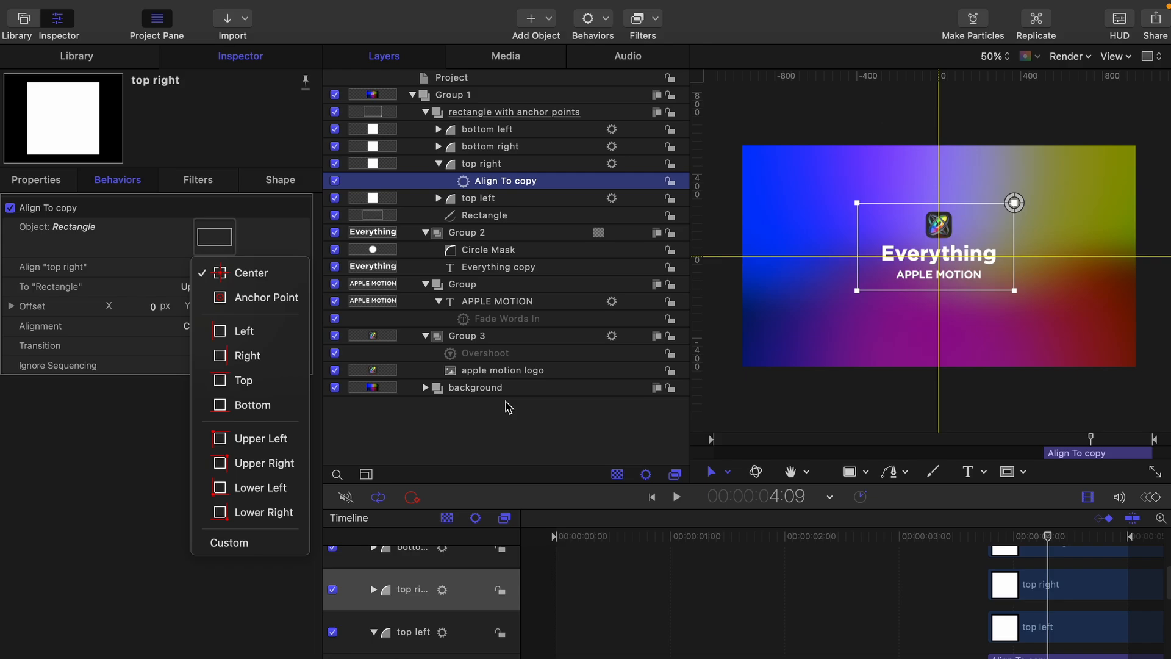
pyautogui.click(509, 434)
pyautogui.click(439, 163)
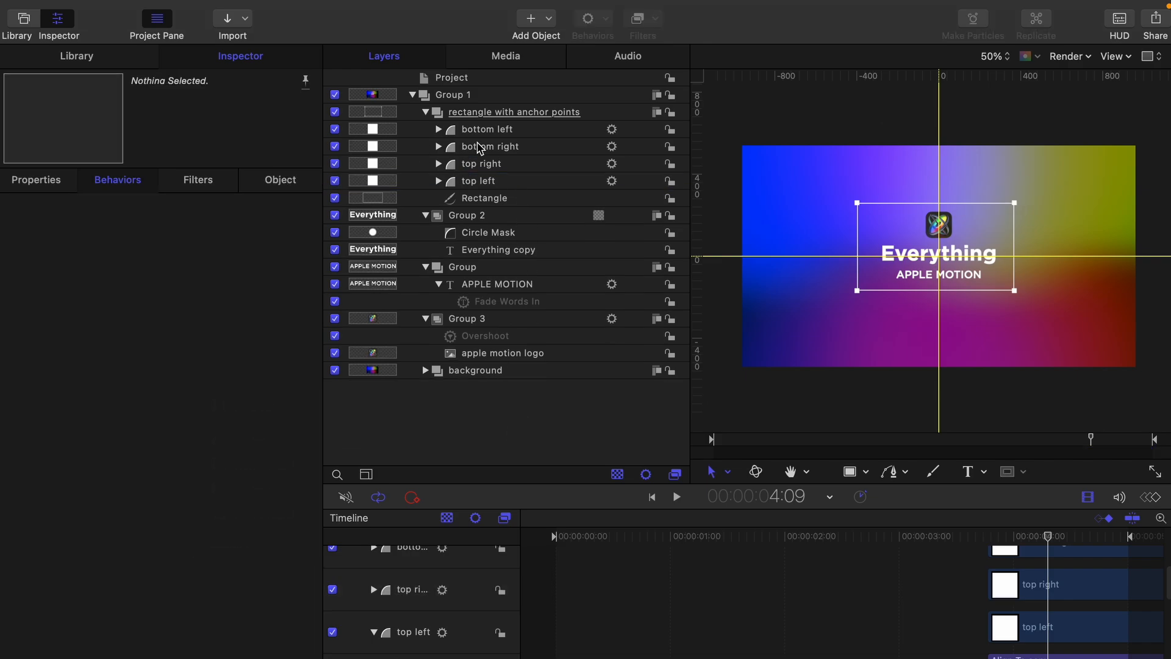
# Step: Check the bottom right and bottom left Align To behaviors on the Rectangle's lower corners, then select Rectangle
pyautogui.click(482, 146)
pyautogui.click(438, 146)
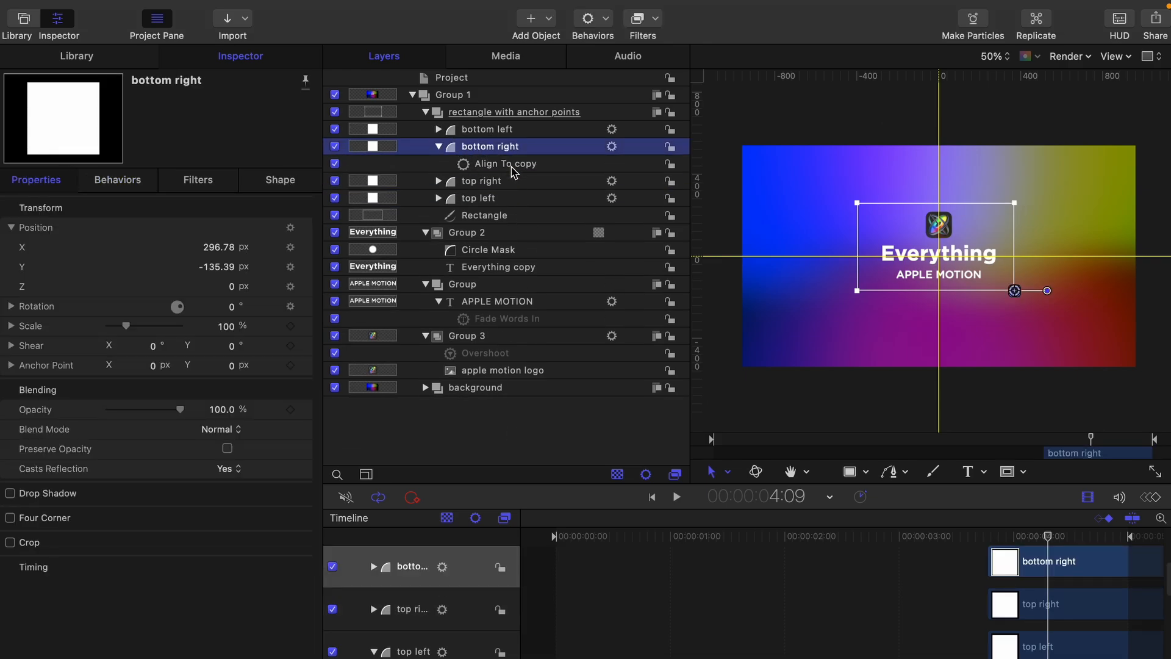
pyautogui.click(514, 170)
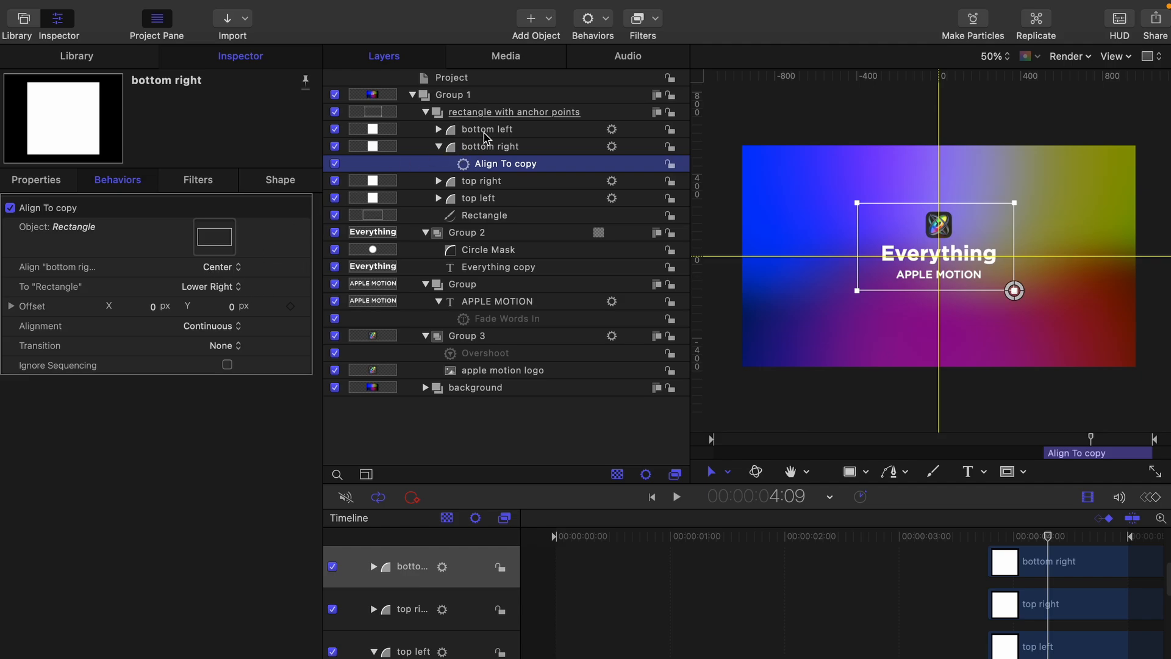
pyautogui.click(446, 130)
pyautogui.click(440, 130)
pyautogui.click(478, 149)
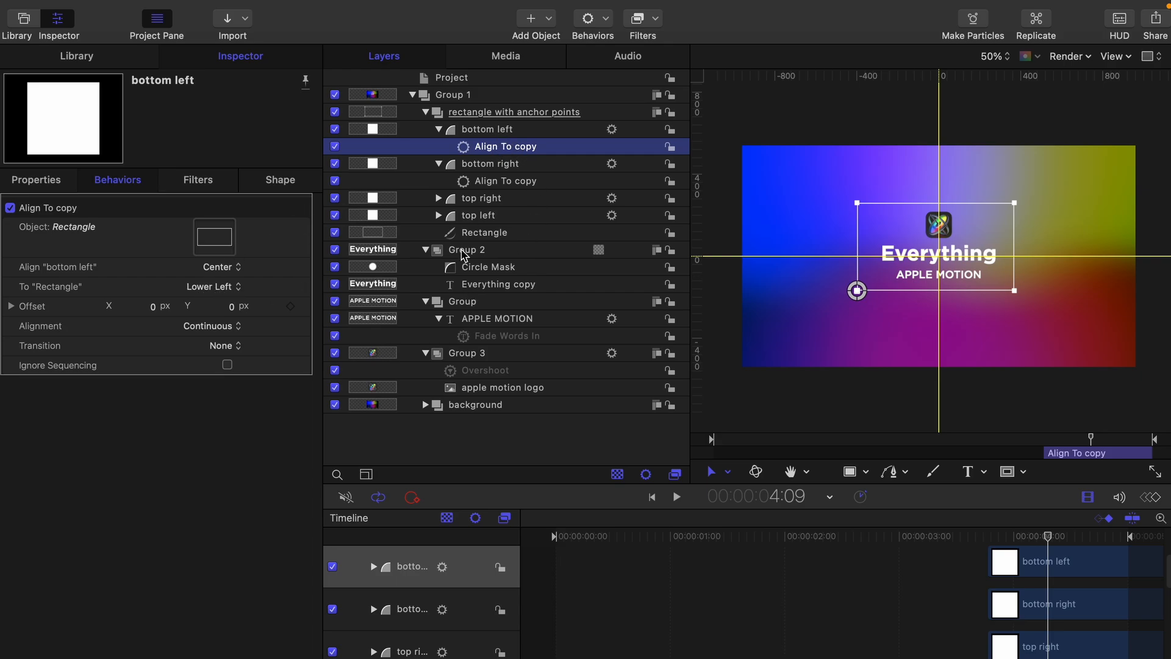
pyautogui.click(488, 234)
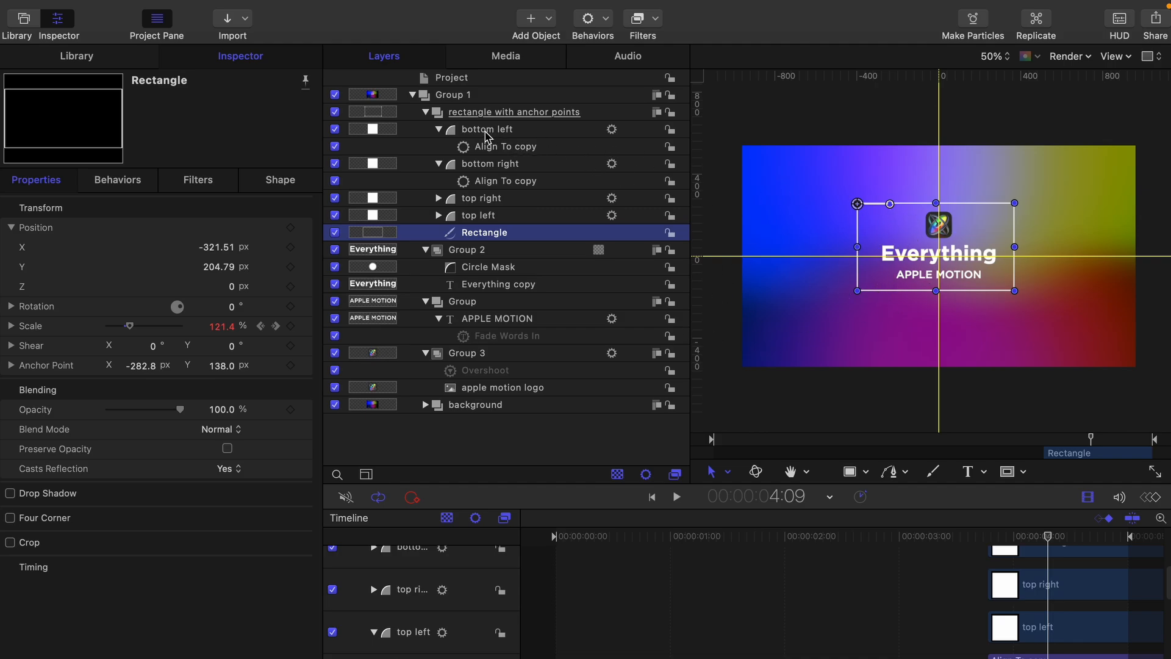
# Step: Collapse the bottom left, bottom right and top right corner layers
pyautogui.click(440, 128)
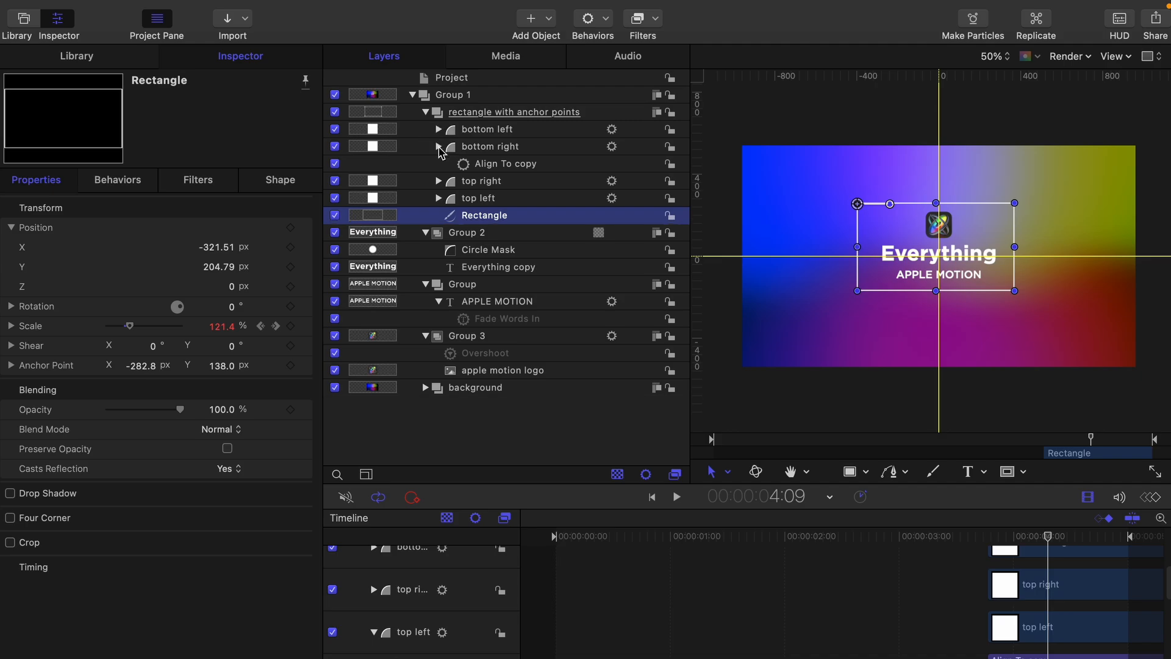
pyautogui.click(439, 149)
pyautogui.click(440, 163)
pyautogui.click(440, 163)
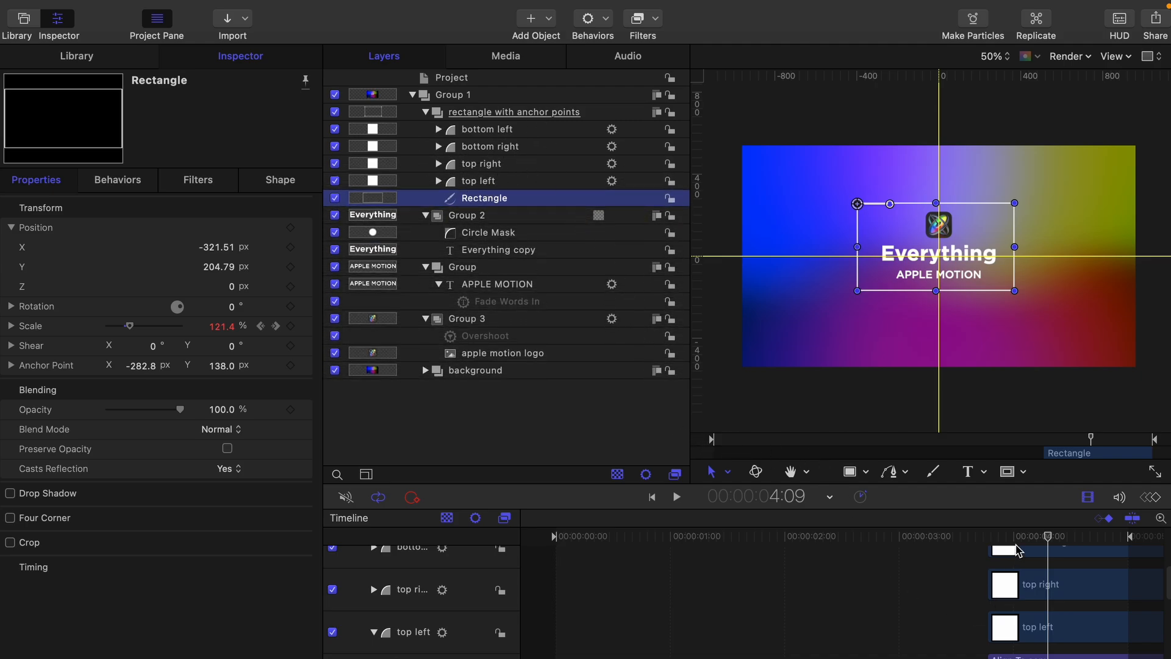
# Step: Scrub from 3:23 to 4:13 to watch the Rectangle scale from 0% to 126.1%
pyautogui.click(987, 536)
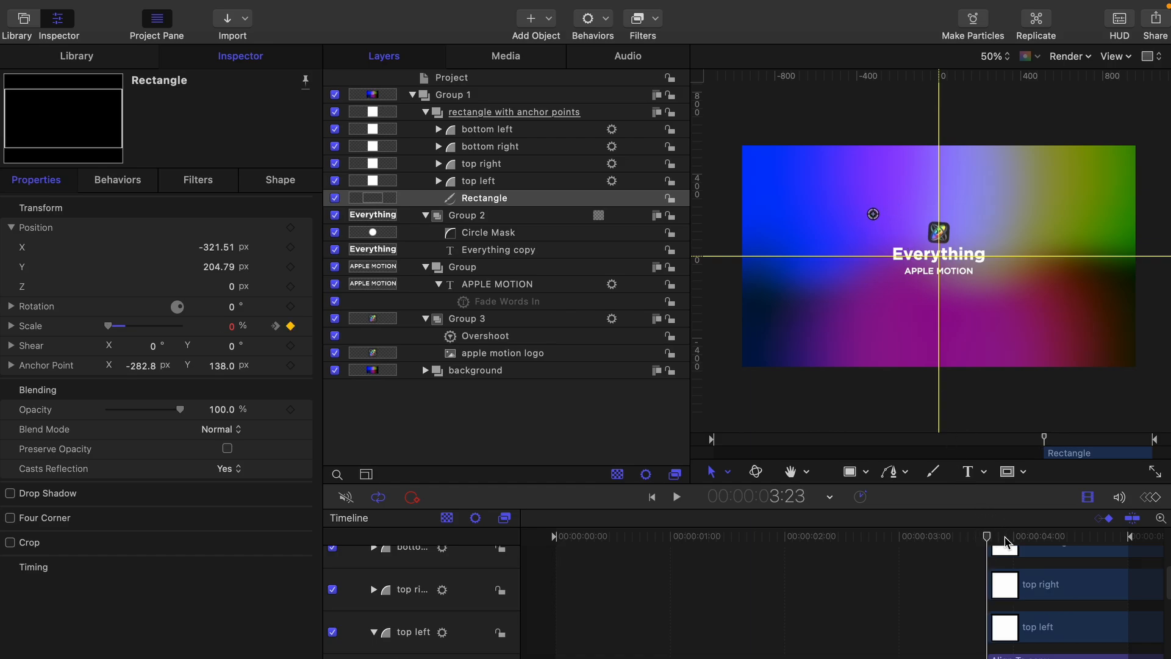
pyautogui.moveTo(986, 539); pyautogui.dragTo(1063, 536)
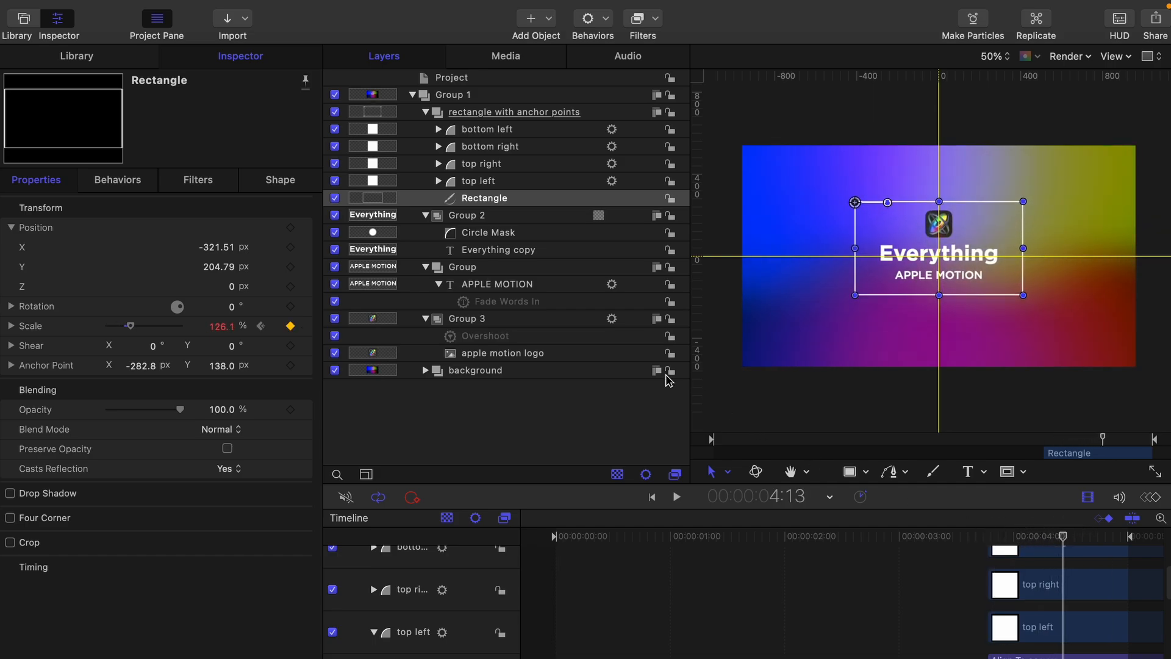
pyautogui.click(621, 409)
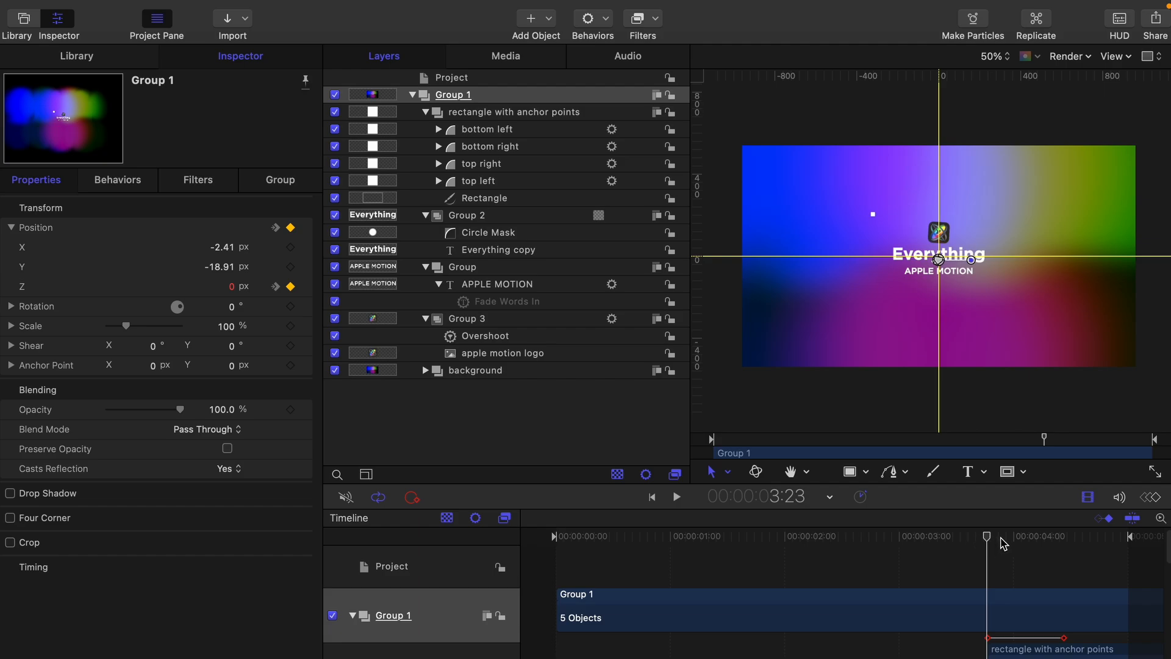
# Step: Scrub the timeline twice from 3:23 to 4:14 to preview Group 1's Position Z rising from 0 to 503 px
pyautogui.moveTo(986, 542); pyautogui.dragTo(1068, 546)
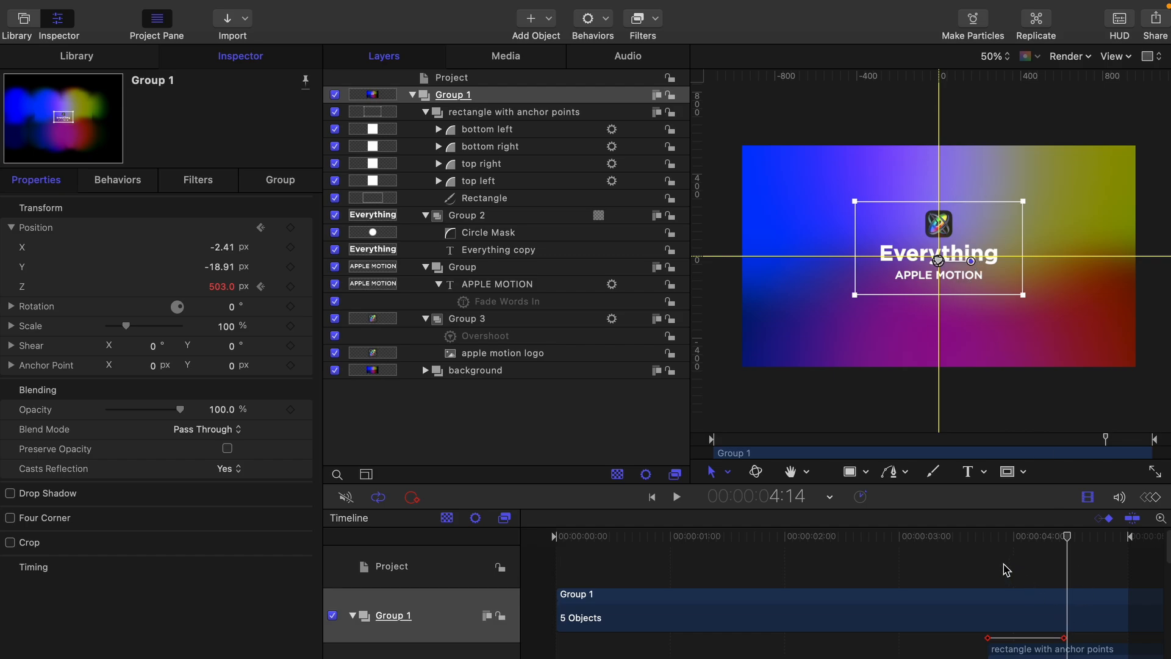
pyautogui.click(989, 543)
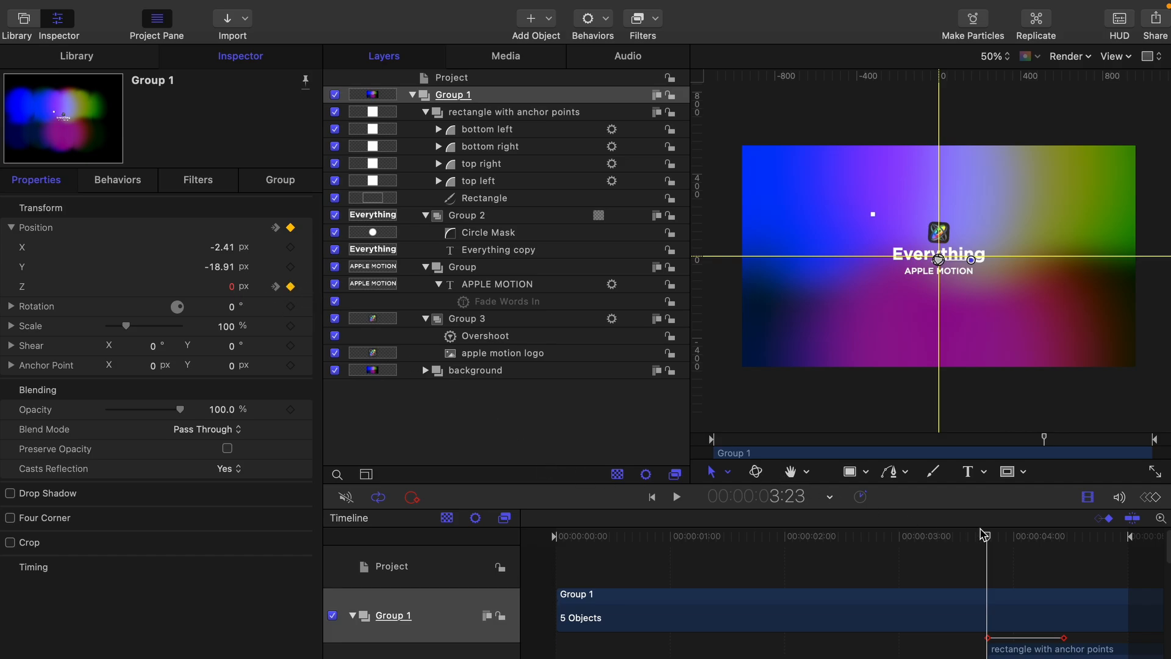
pyautogui.moveTo(985, 535); pyautogui.dragTo(1064, 540)
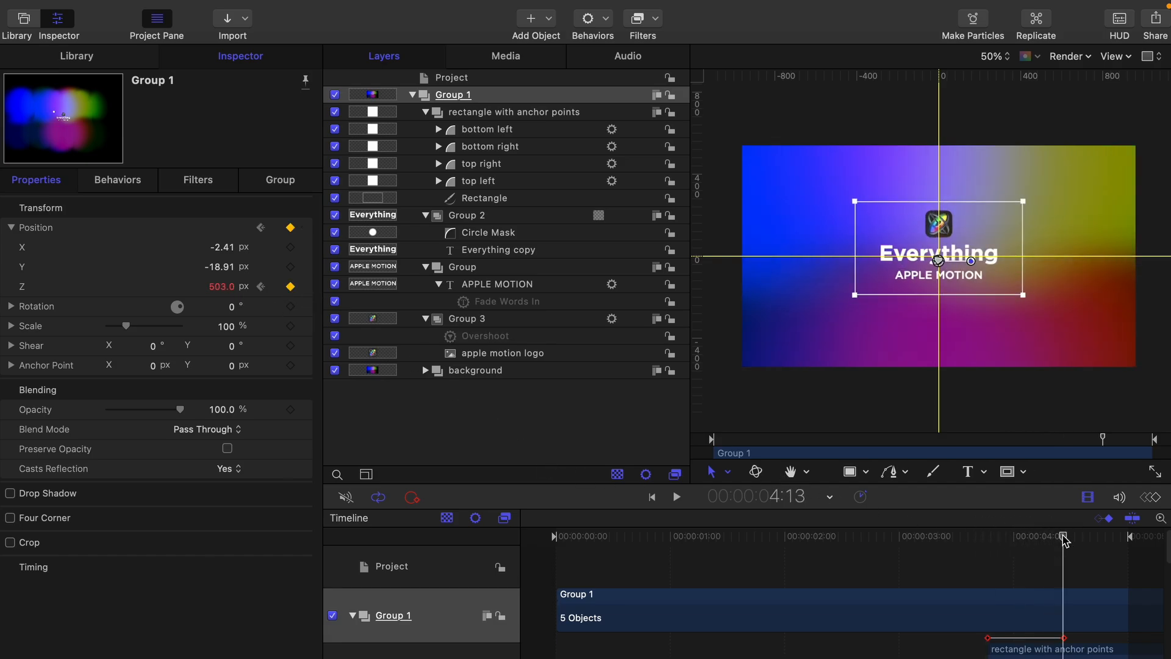